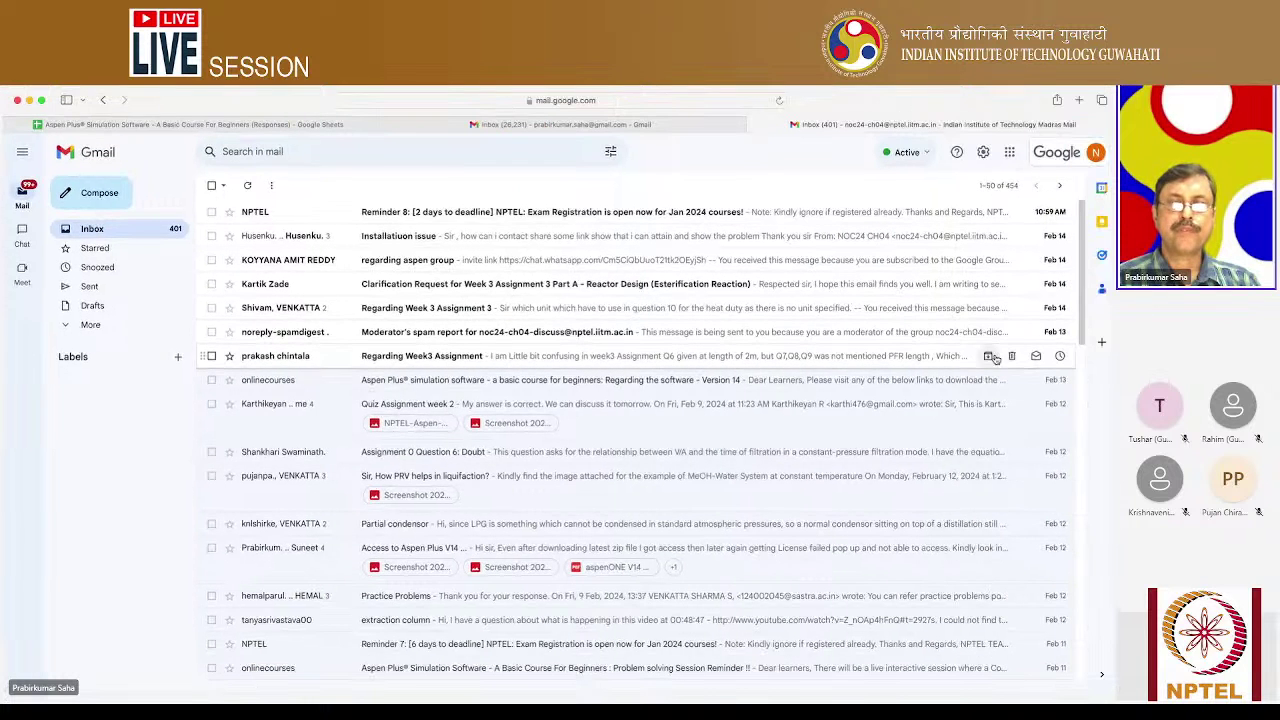
Open the course e-mail about the Version 14 software and follow the iitg.ac.in/nptel/aspen link to the setup download page.
{"action": "left_click", "coordinate": [541, 385]}
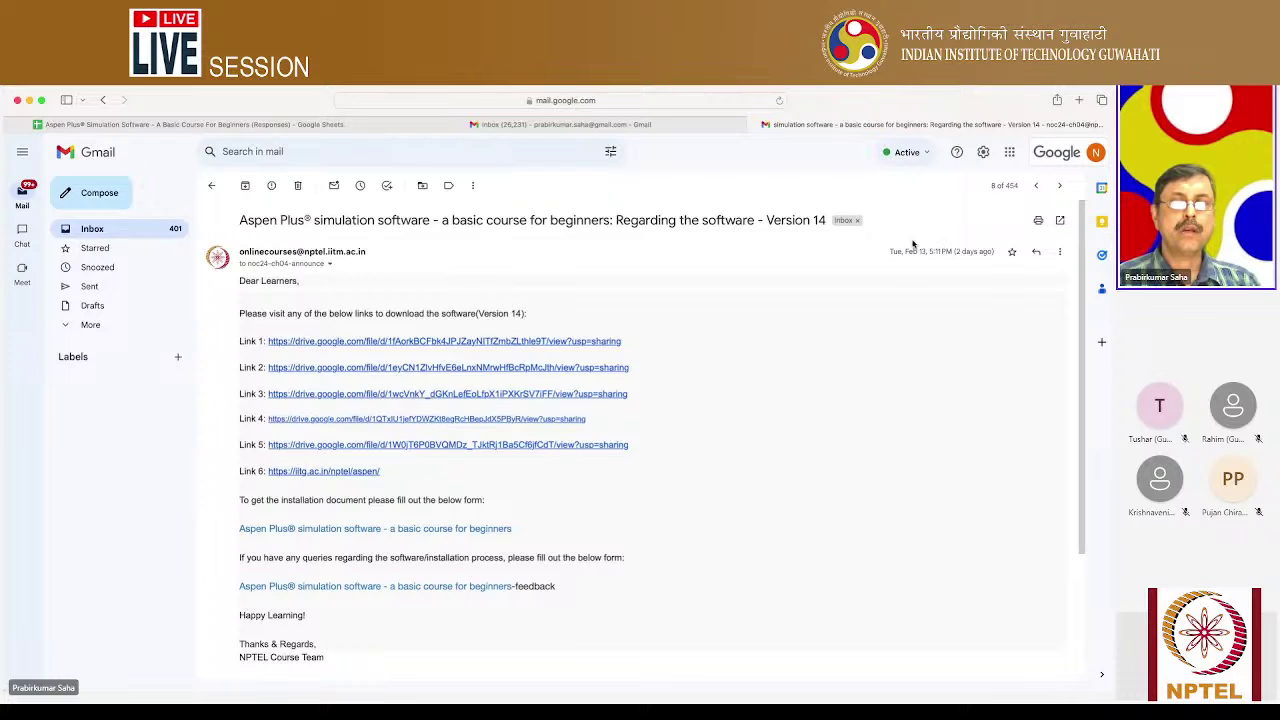
{"action": "left_click", "coordinate": [331, 472]}
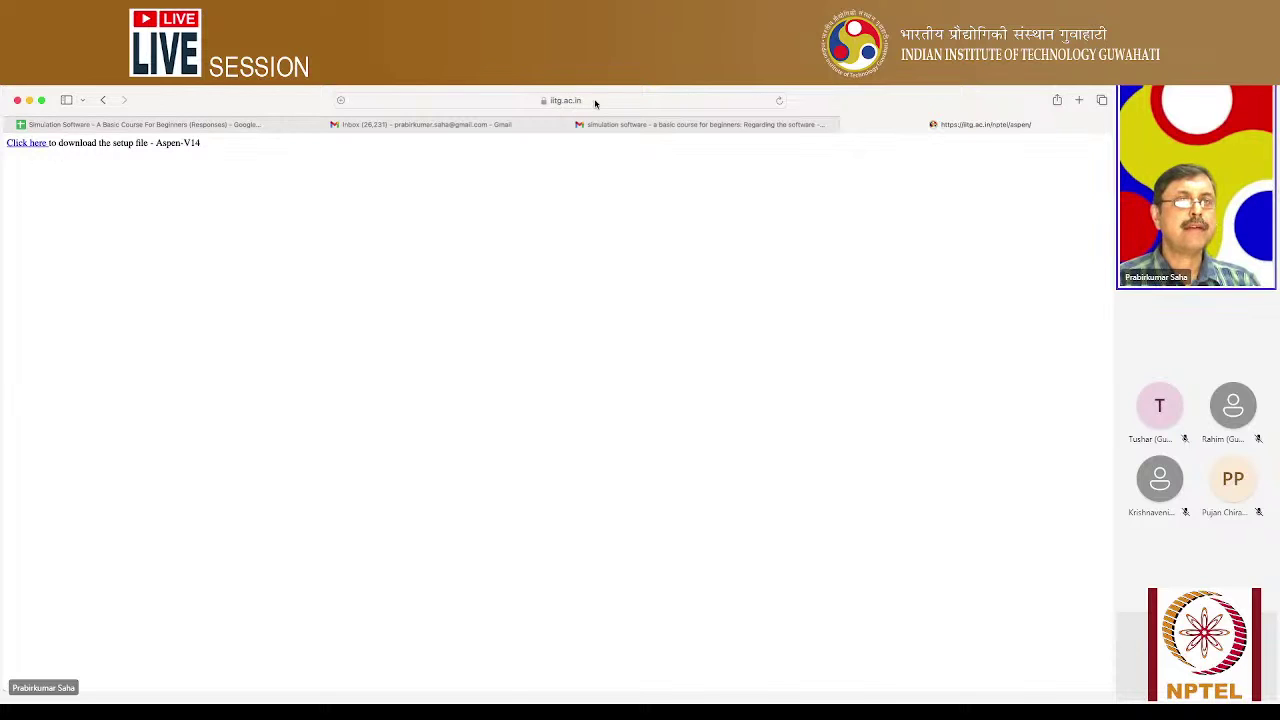
{"action": "left_click", "coordinate": [29, 144]}
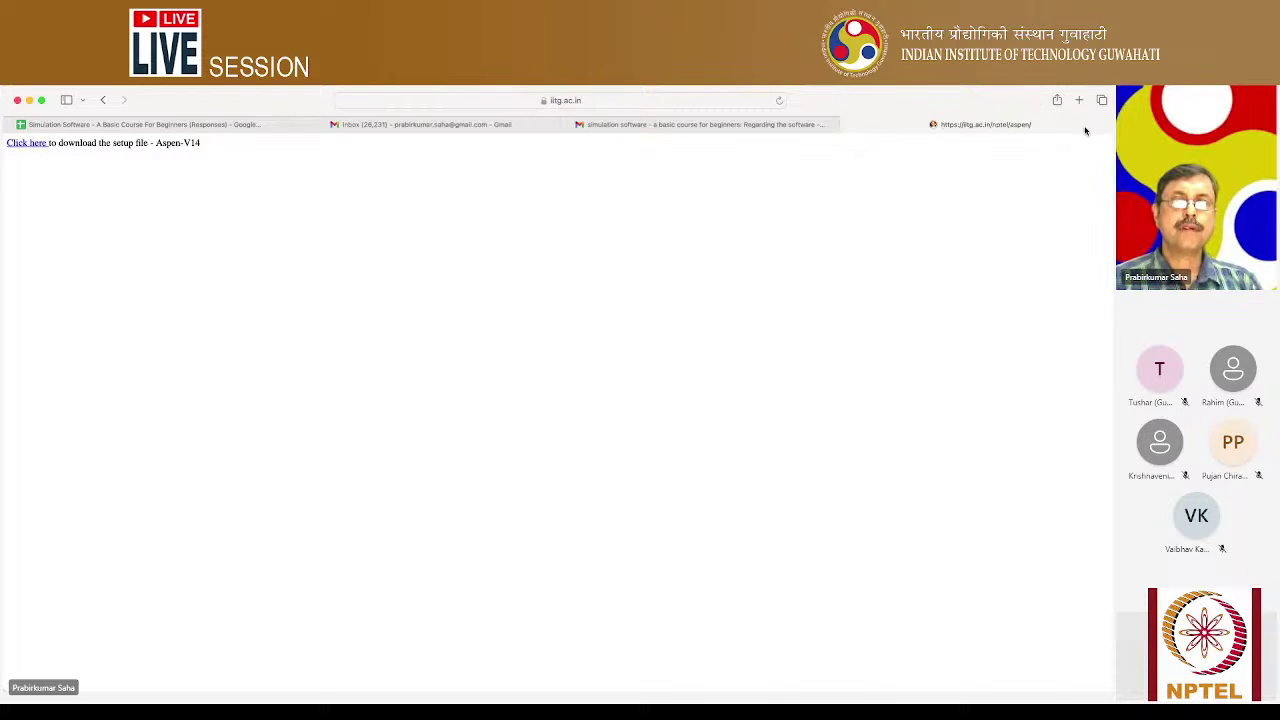
{"action": "left_click", "coordinate": [849, 126]}
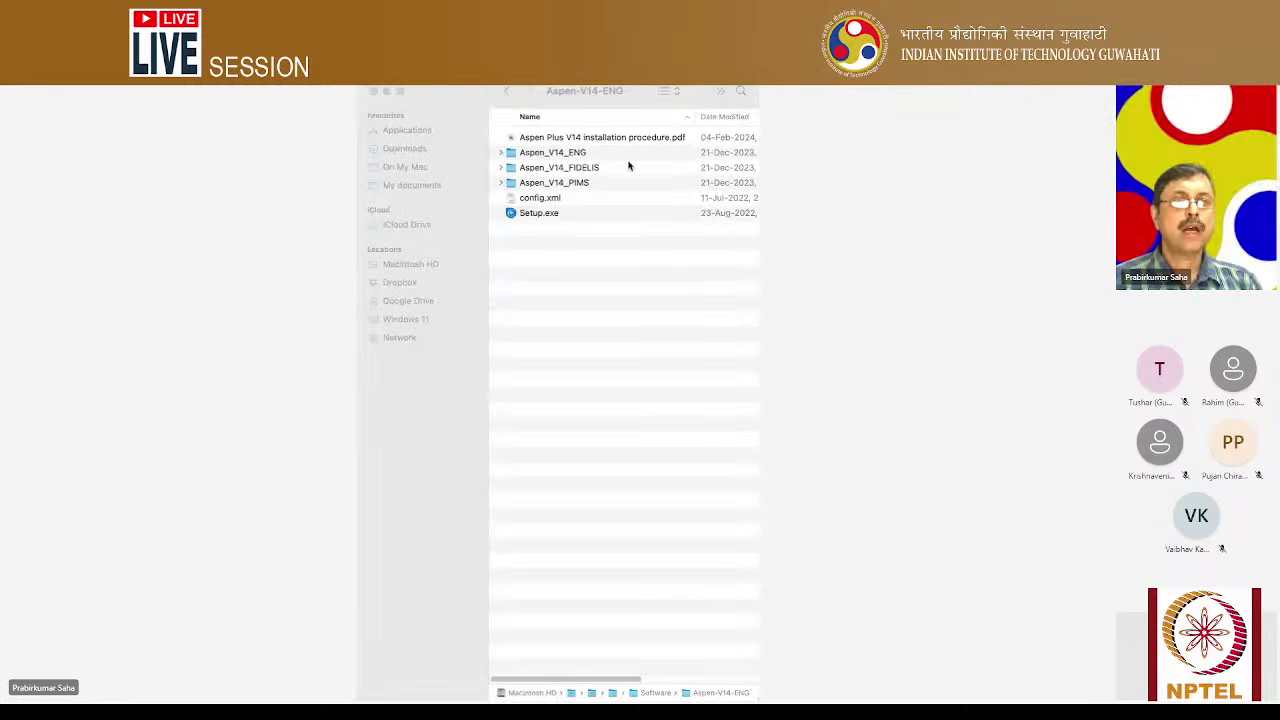
Widen the Aspen-V14-ENG folder window enough to show the date, size and kind of each file.
{"action": "left_click", "coordinate": [471, 91]}
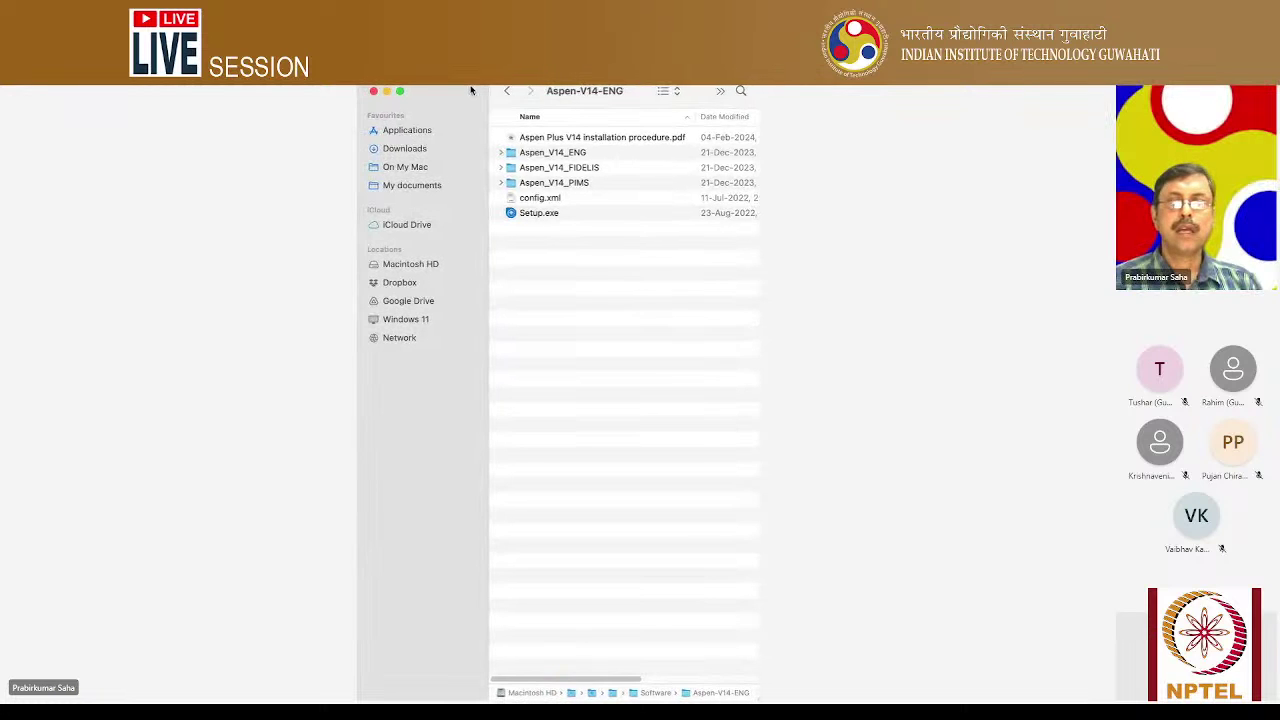
{"action": "left_click_drag", "start_coordinate": [757, 228], "coordinate": [880, 228]}
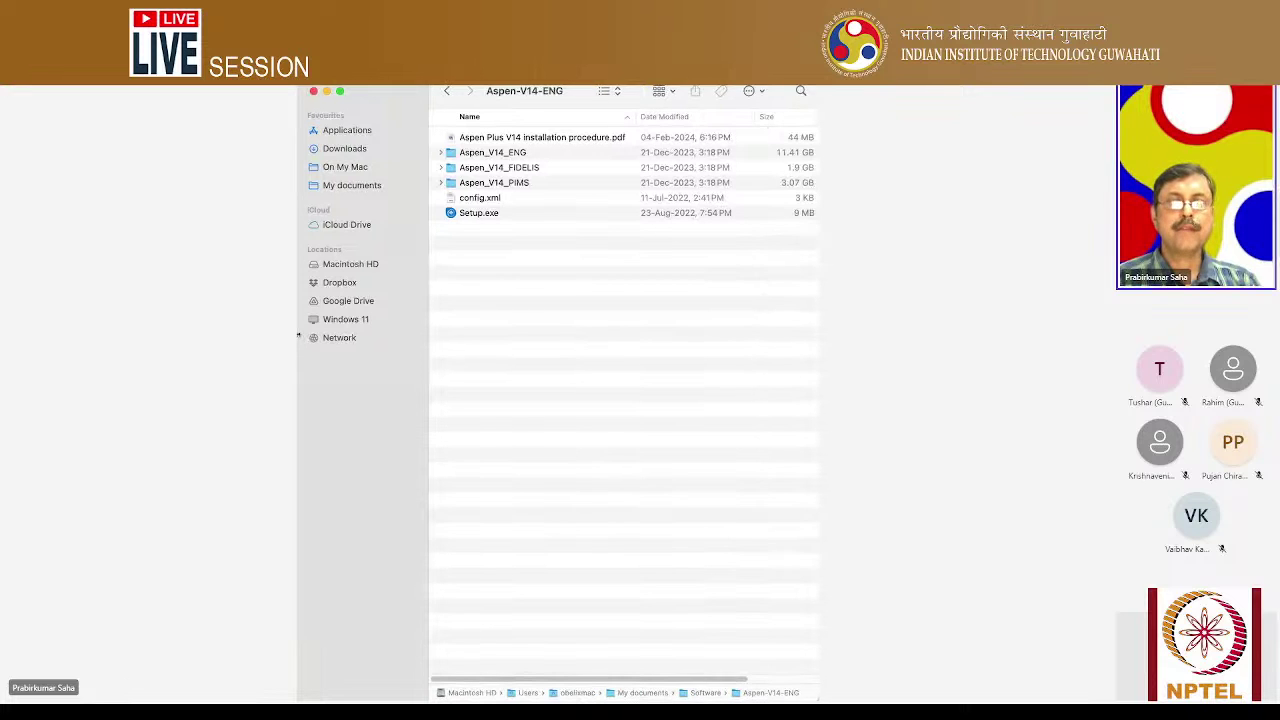
{"action": "left_click_drag", "start_coordinate": [298, 336], "coordinate": [250, 336]}
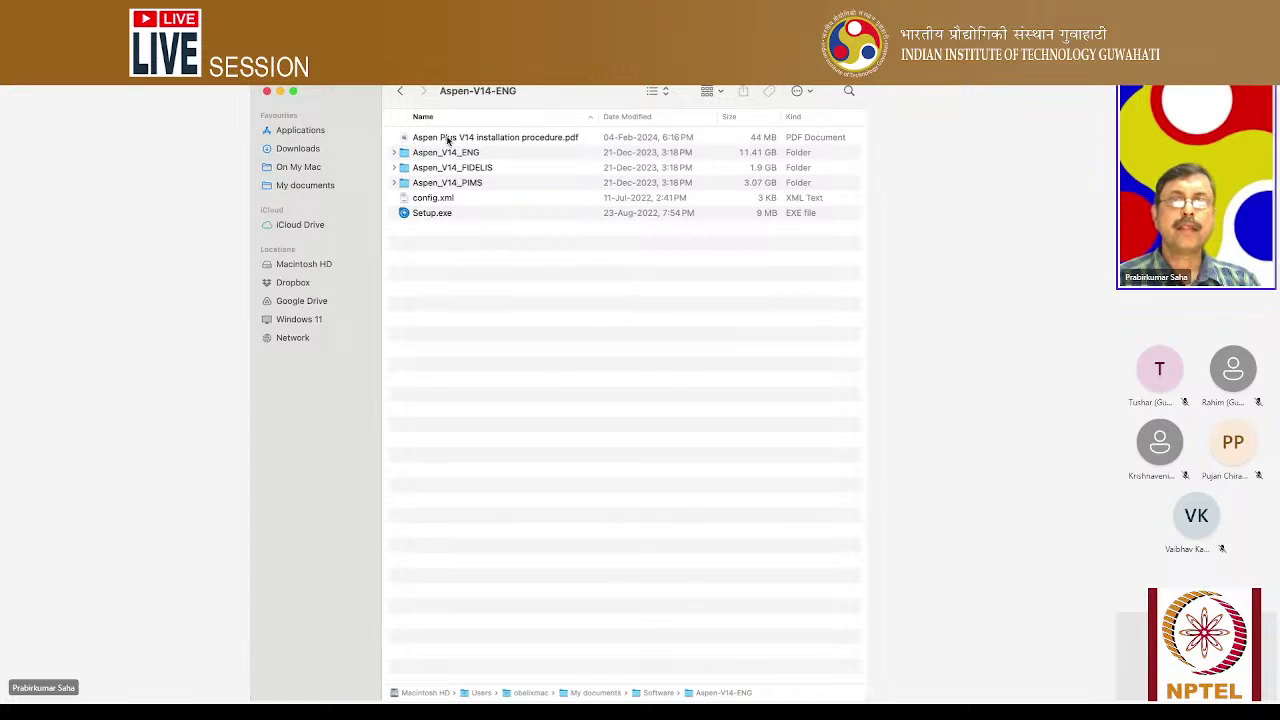
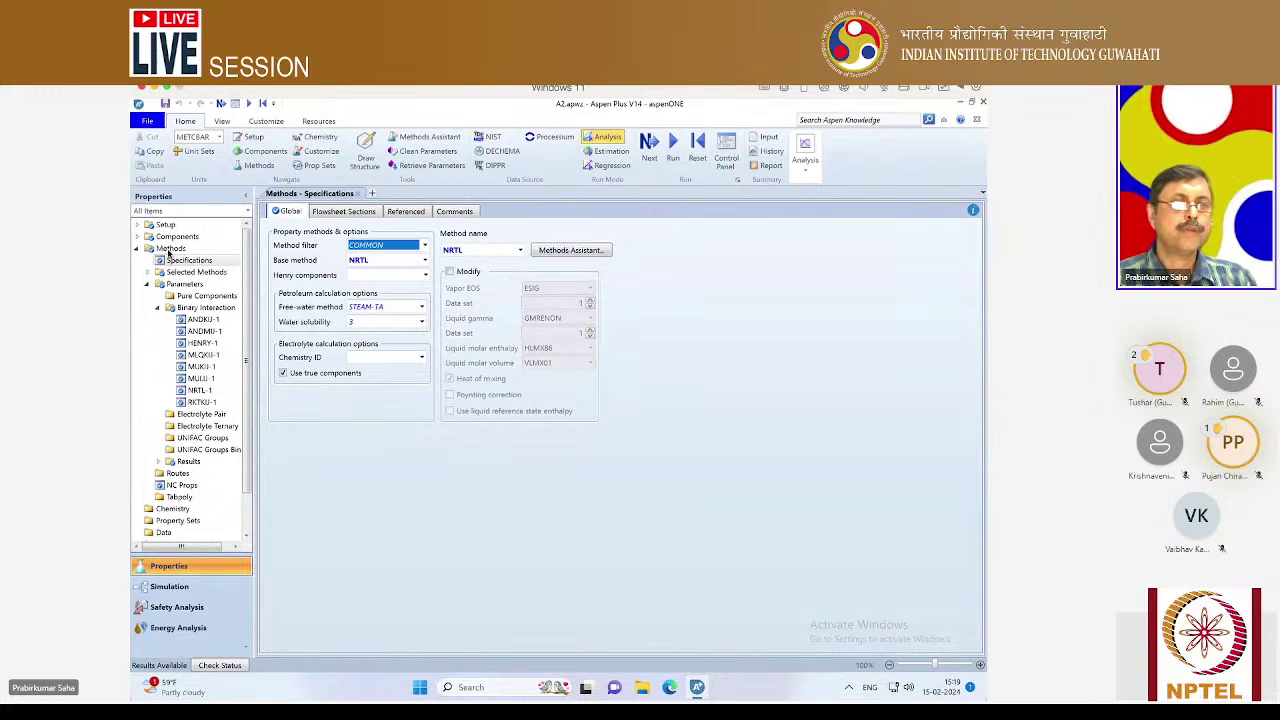
Switch to Aspen Plus, review the list in the component specifications and start a Pure property analysis.
{"action": "left_click", "coordinate": [139, 237]}
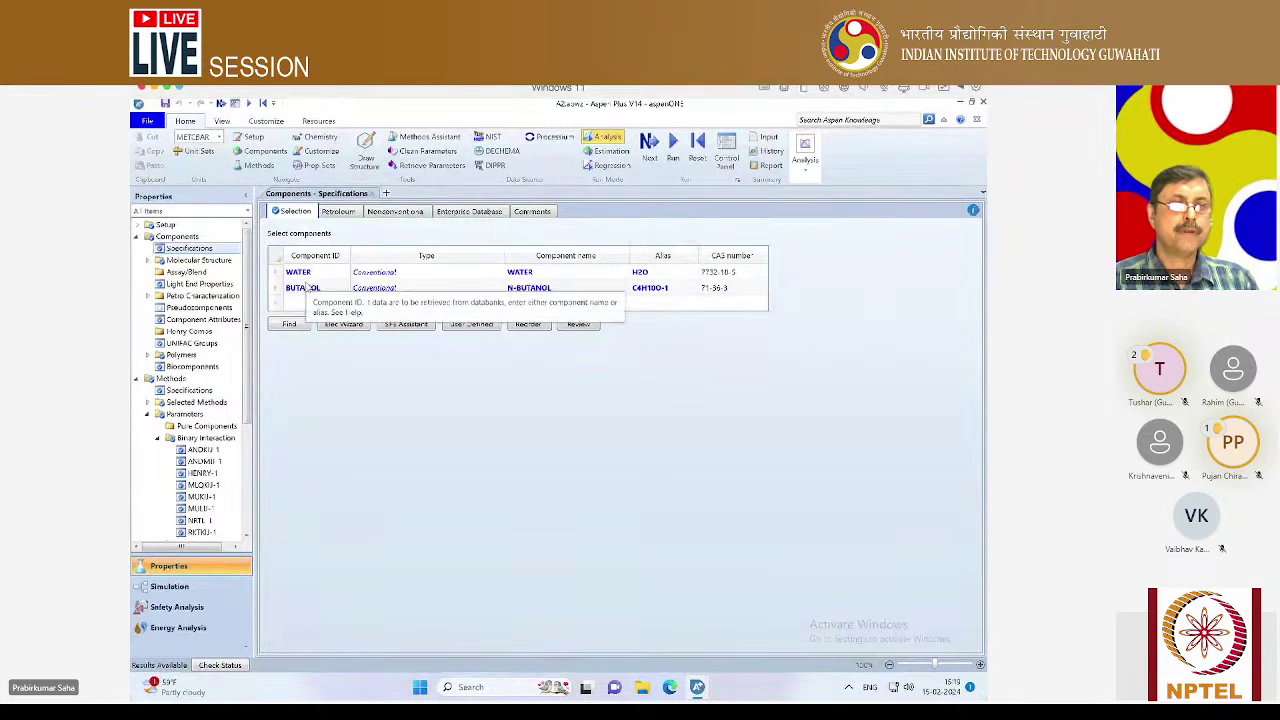
{"action": "left_click", "coordinate": [304, 290]}
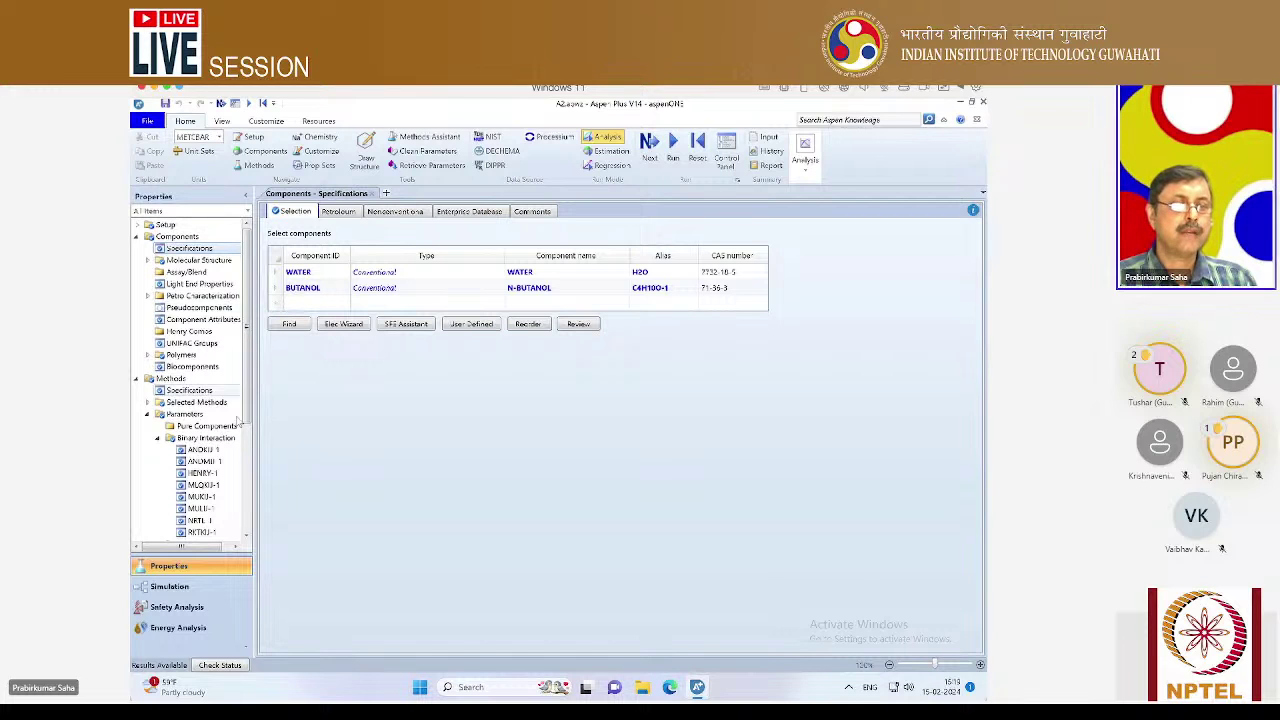
{"action": "scroll", "coordinate": [240, 487], "scroll_direction": "down", "scroll_amount": 3}
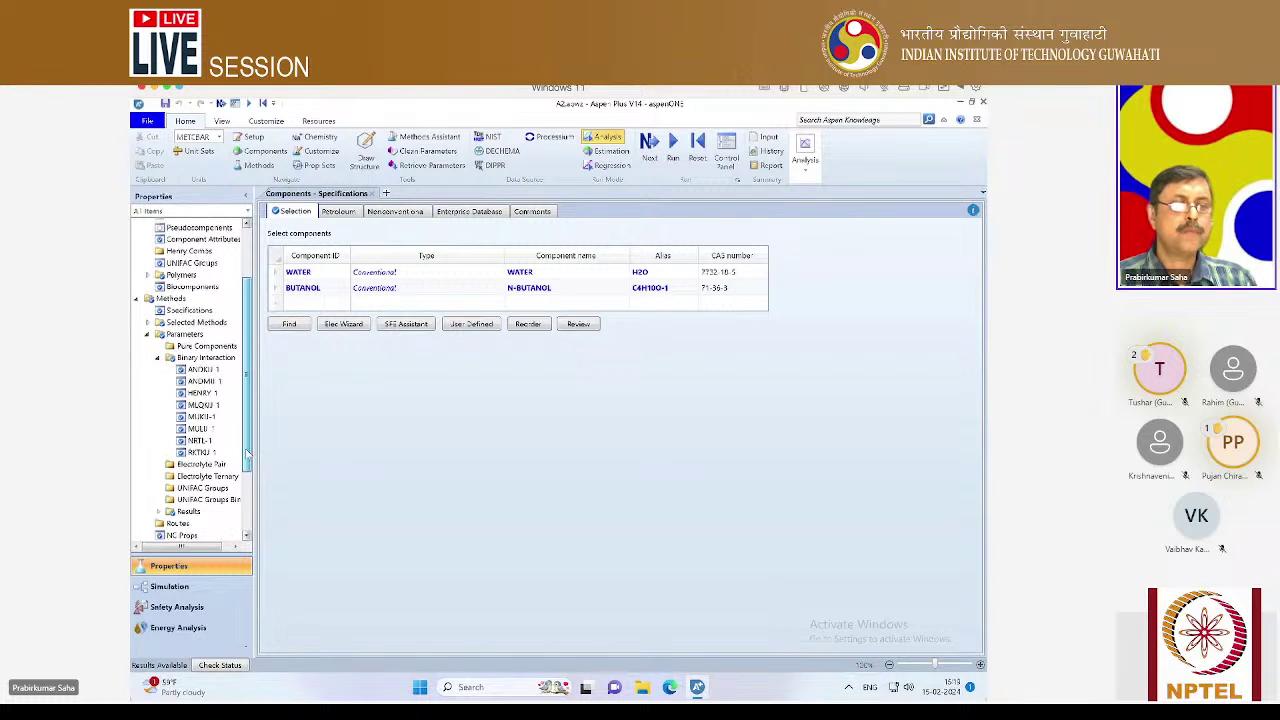
{"action": "left_click", "coordinate": [805, 170]}
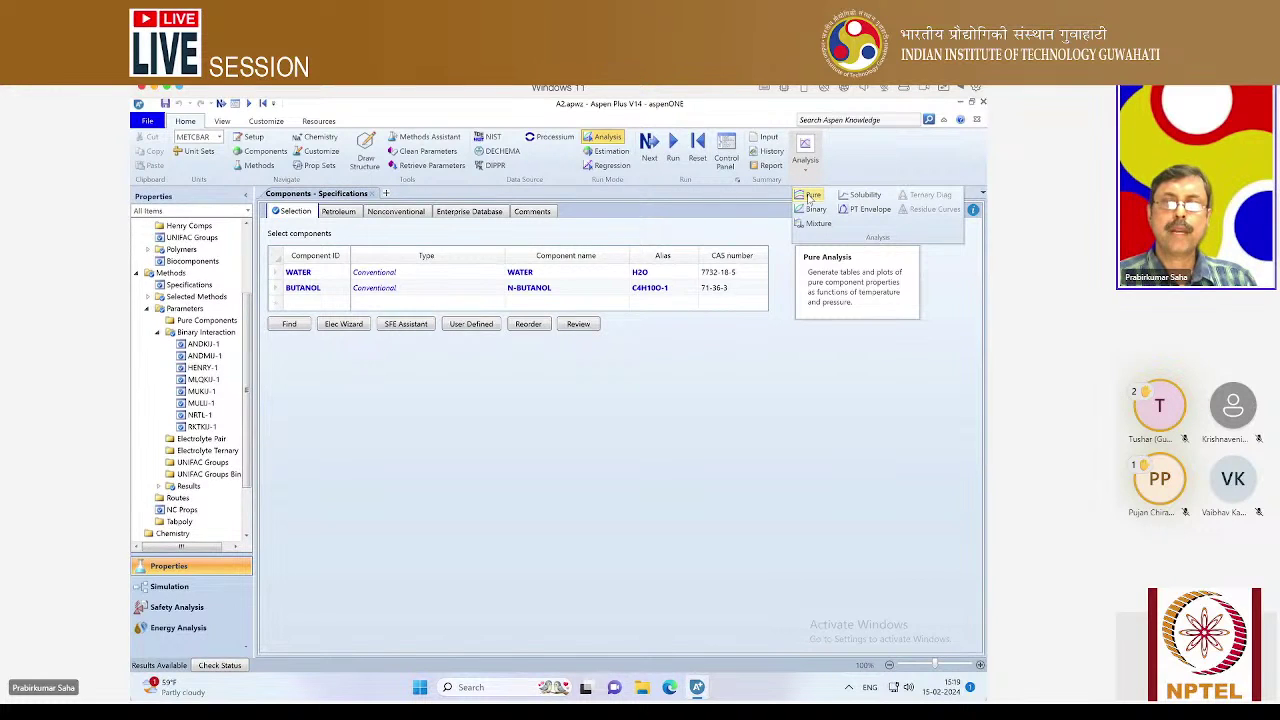
{"action": "left_click", "coordinate": [809, 196]}
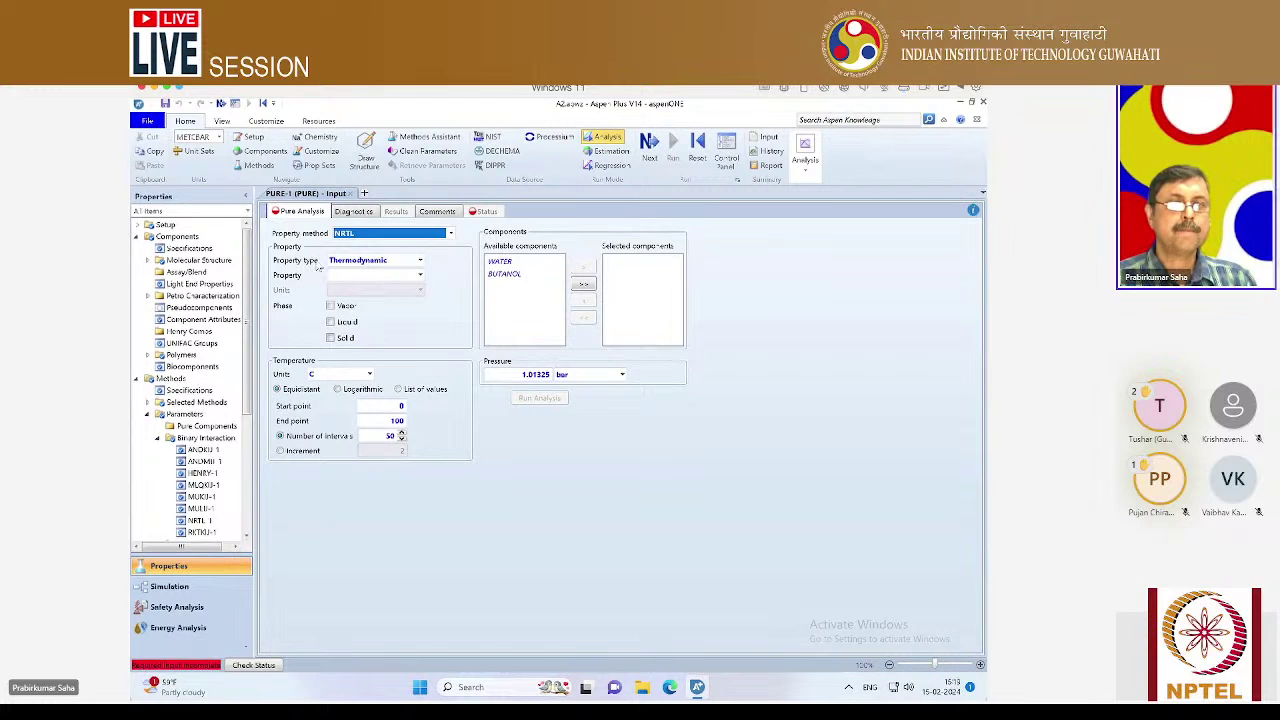
{"action": "left_click", "coordinate": [420, 260]}
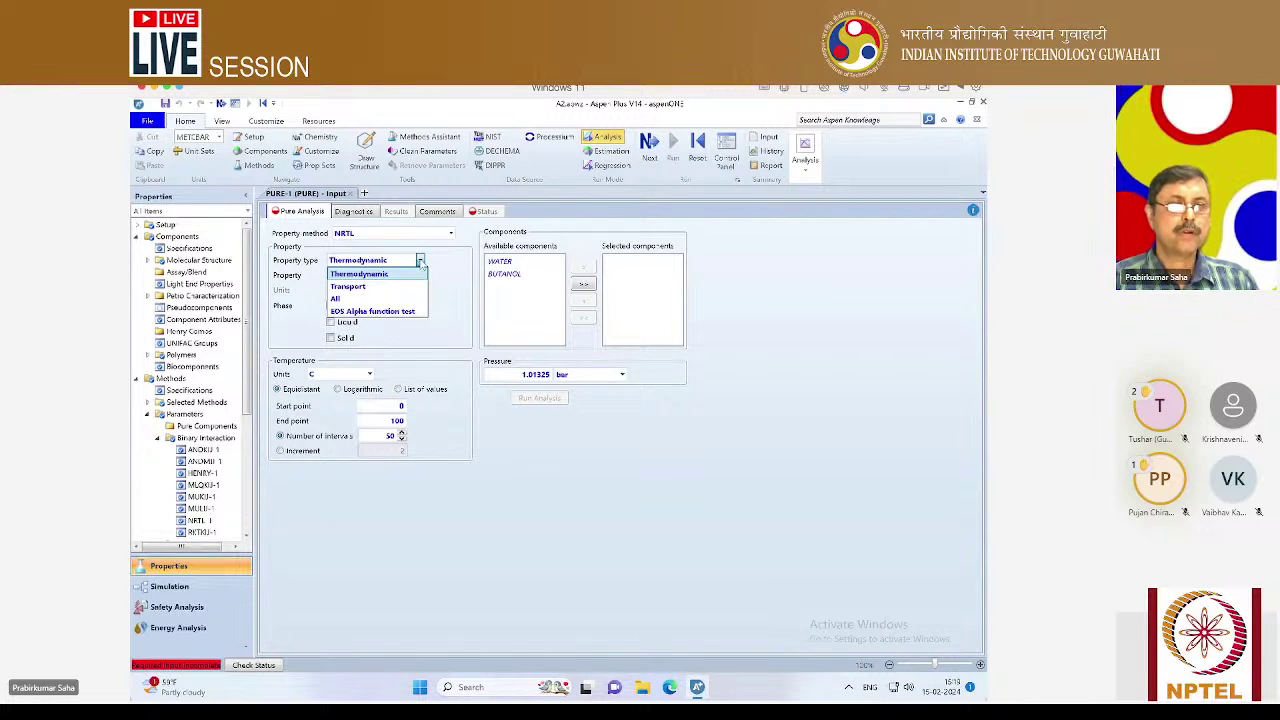
{"action": "left_click", "coordinate": [418, 287]}
{"action": "left_click", "coordinate": [420, 276]}
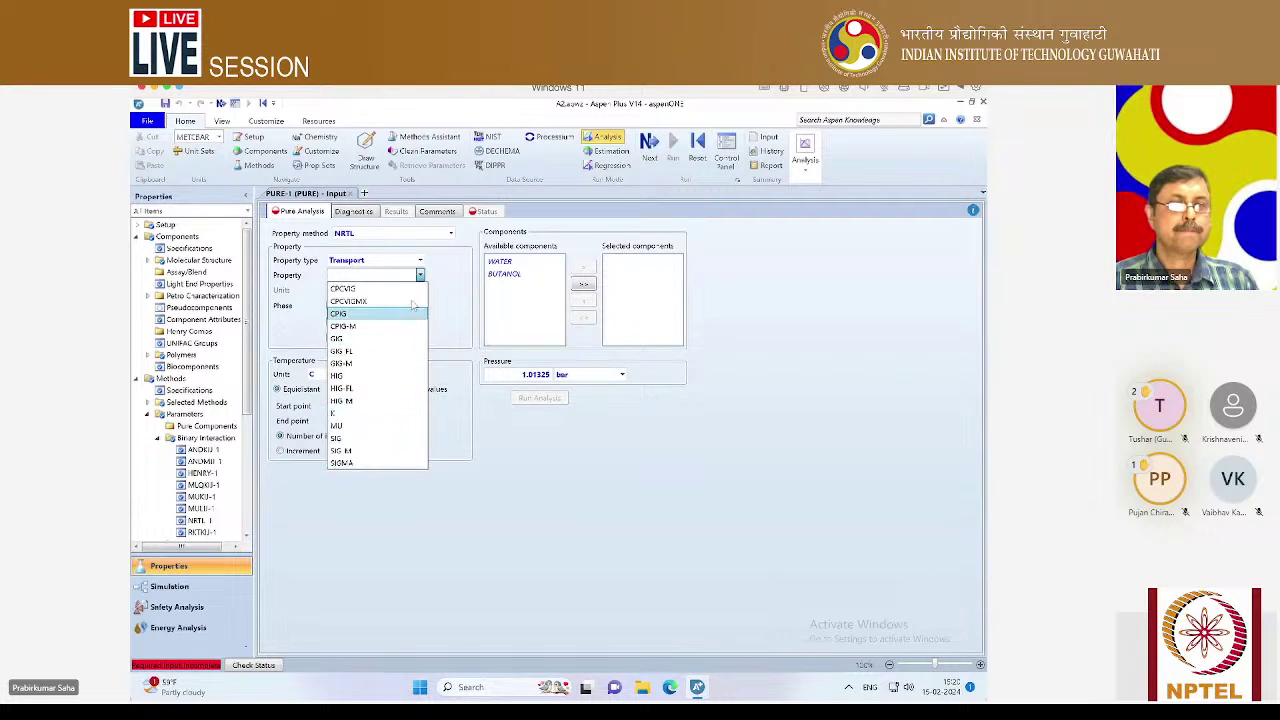
{"action": "left_click", "coordinate": [420, 260]}
Set the analysis property type to All and choose the property RHO with units of gm/cc.
{"action": "left_click", "coordinate": [420, 260]}
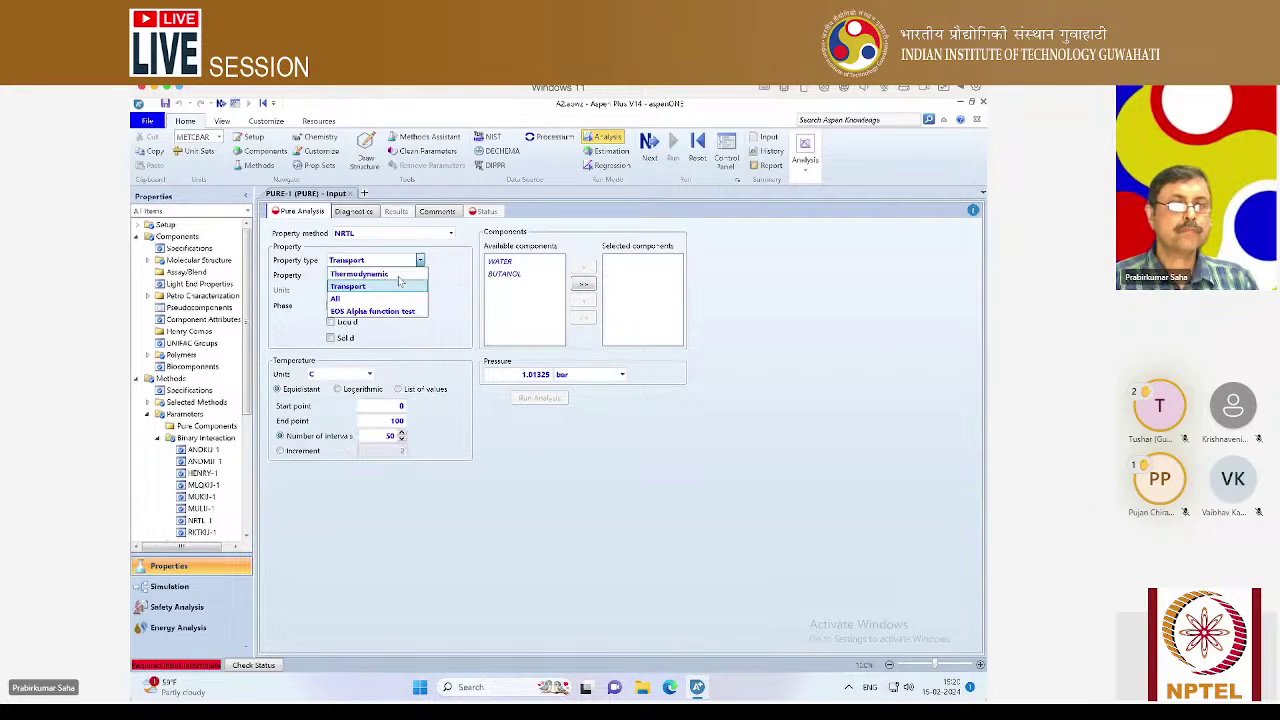
{"action": "left_click", "coordinate": [385, 299]}
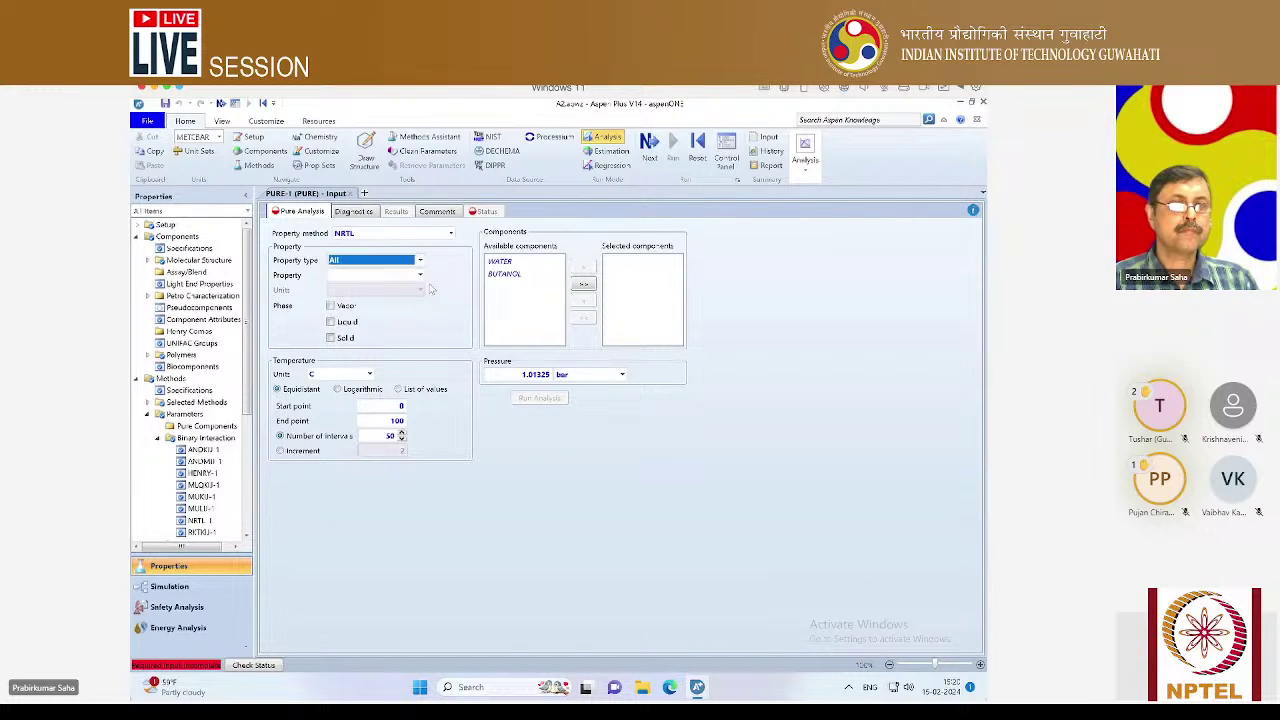
{"action": "left_click", "coordinate": [420, 275]}
{"action": "left_click_drag", "start_coordinate": [425, 298], "coordinate": [423, 428]}
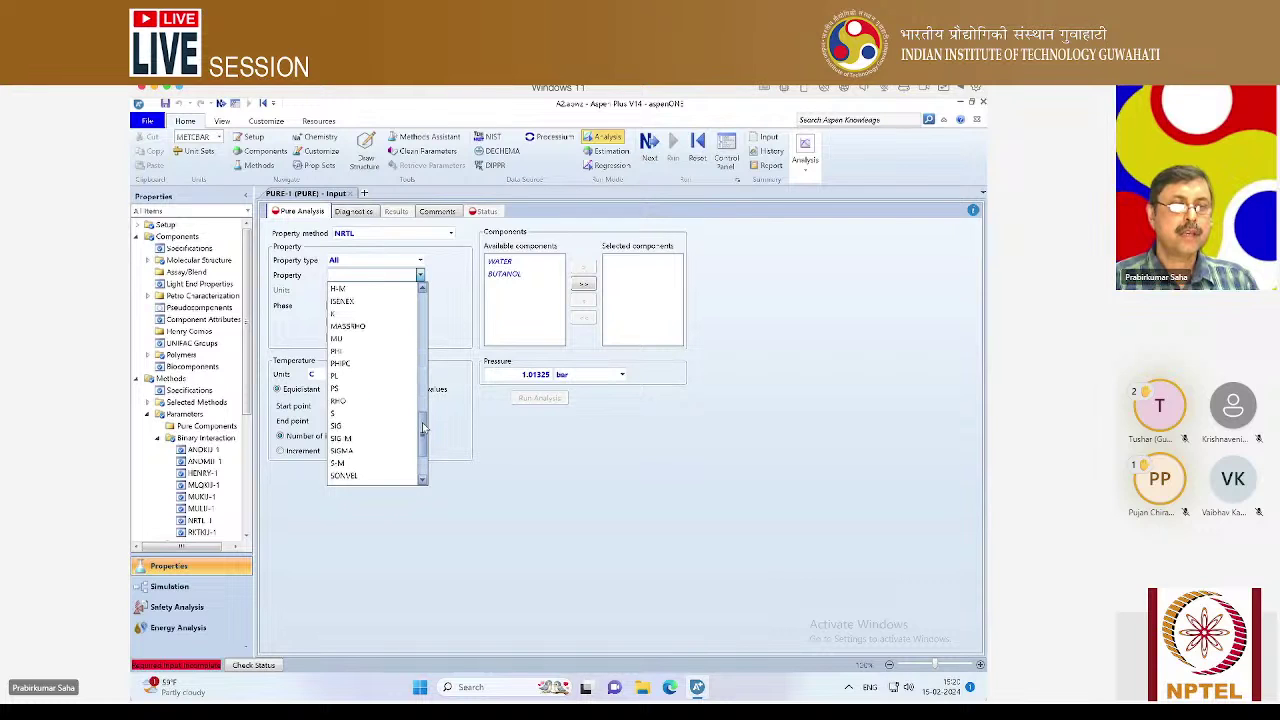
{"action": "left_click", "coordinate": [338, 401]}
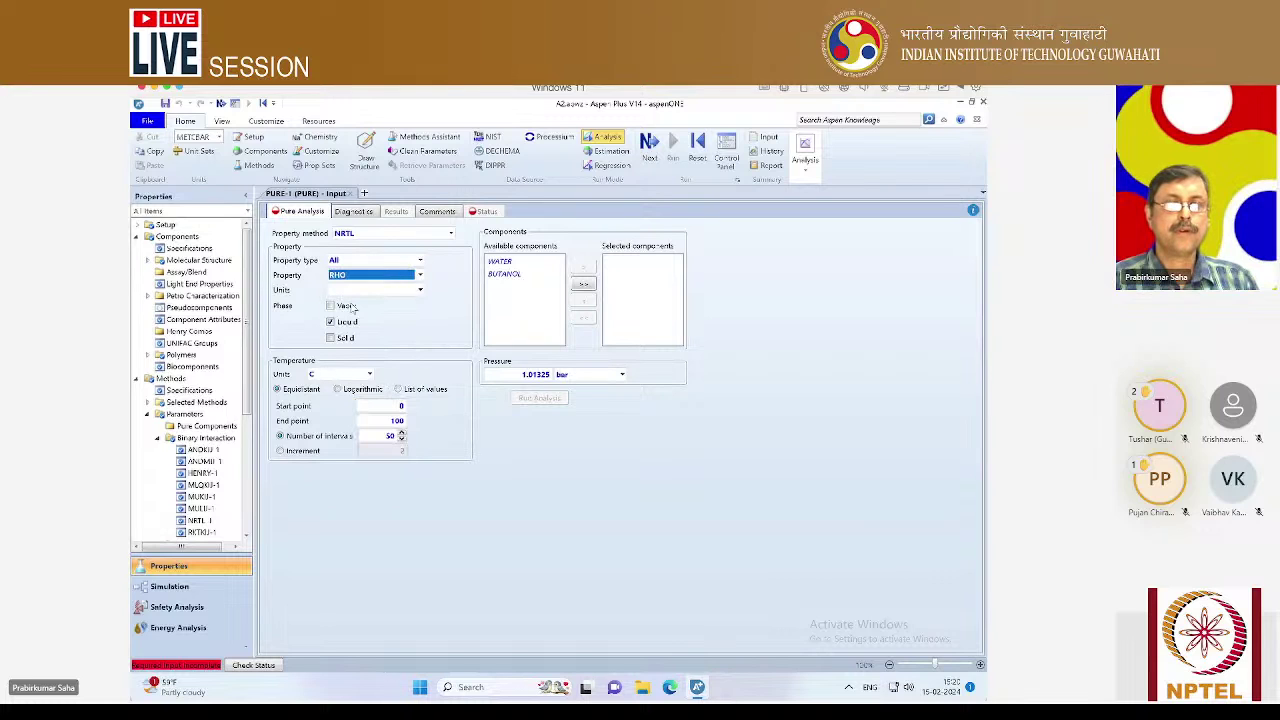
{"action": "left_click", "coordinate": [419, 289]}
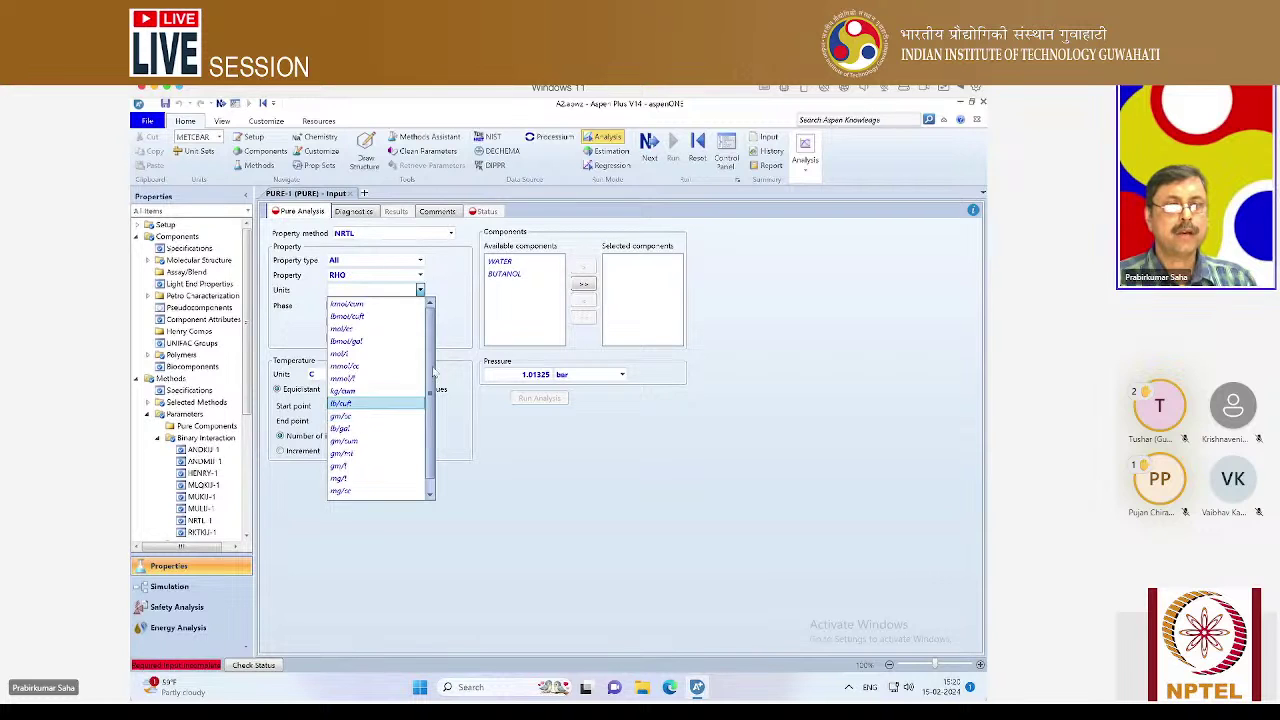
{"action": "scroll", "coordinate": [400, 403], "scroll_direction": "down", "scroll_amount": 1}
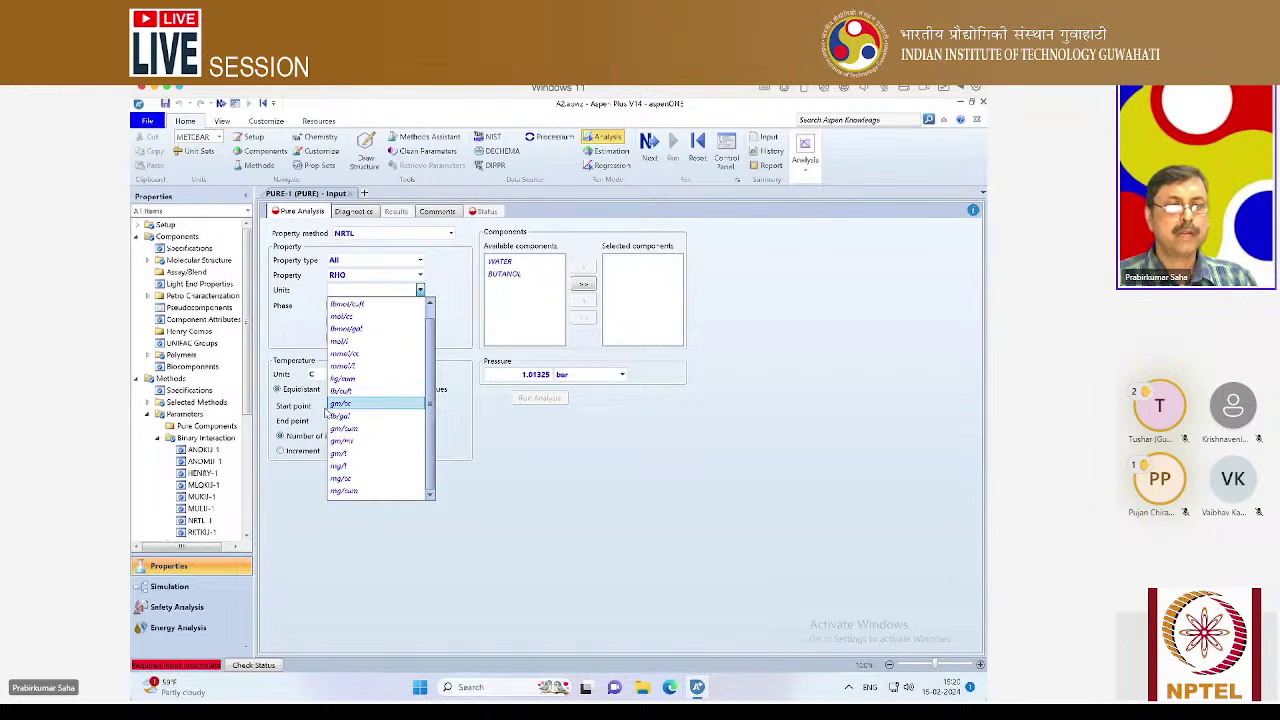
{"action": "left_click", "coordinate": [357, 405]}
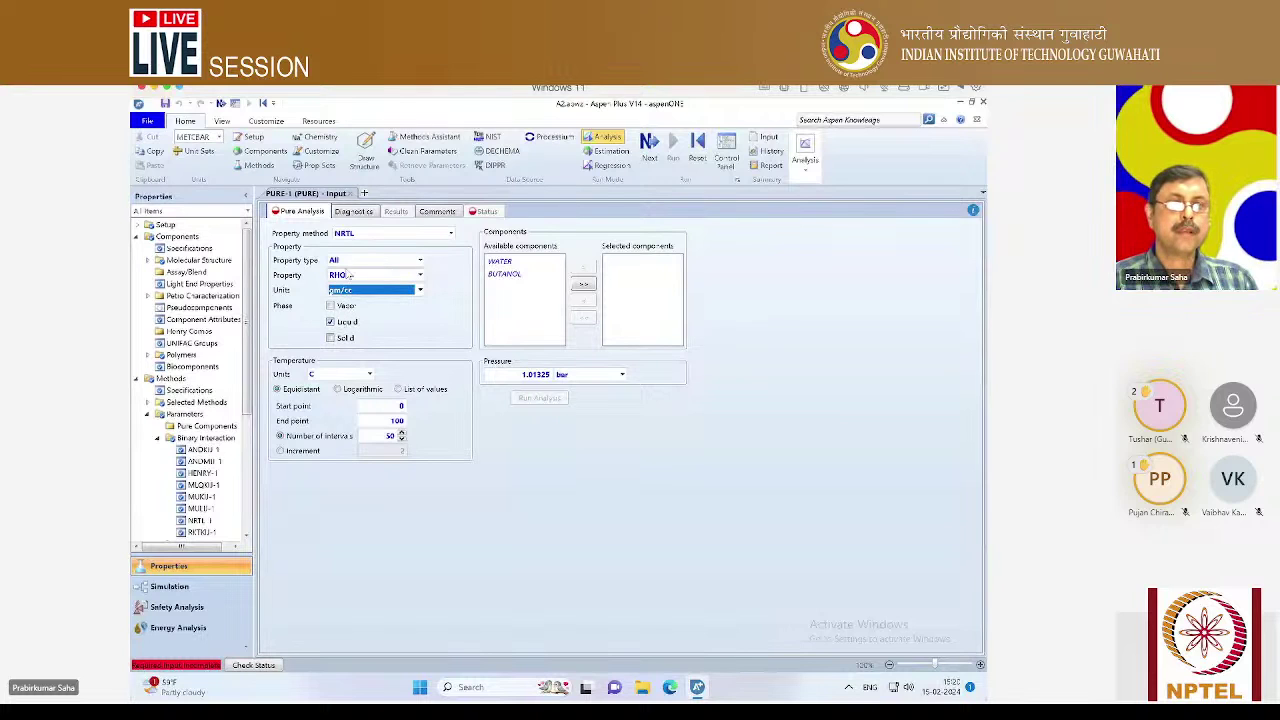
Add WATER to the selected components and set the analysis pressure to 1 atm.
{"action": "left_click", "coordinate": [500, 261]}
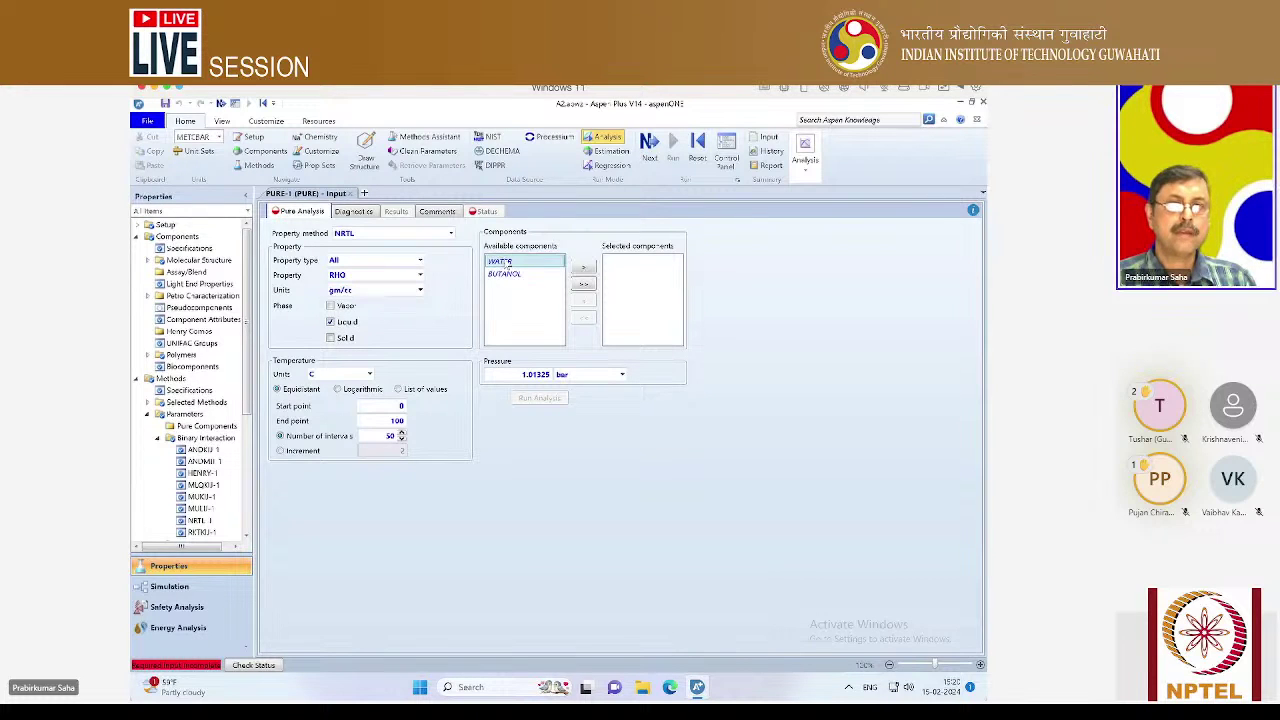
{"action": "left_click", "coordinate": [584, 267]}
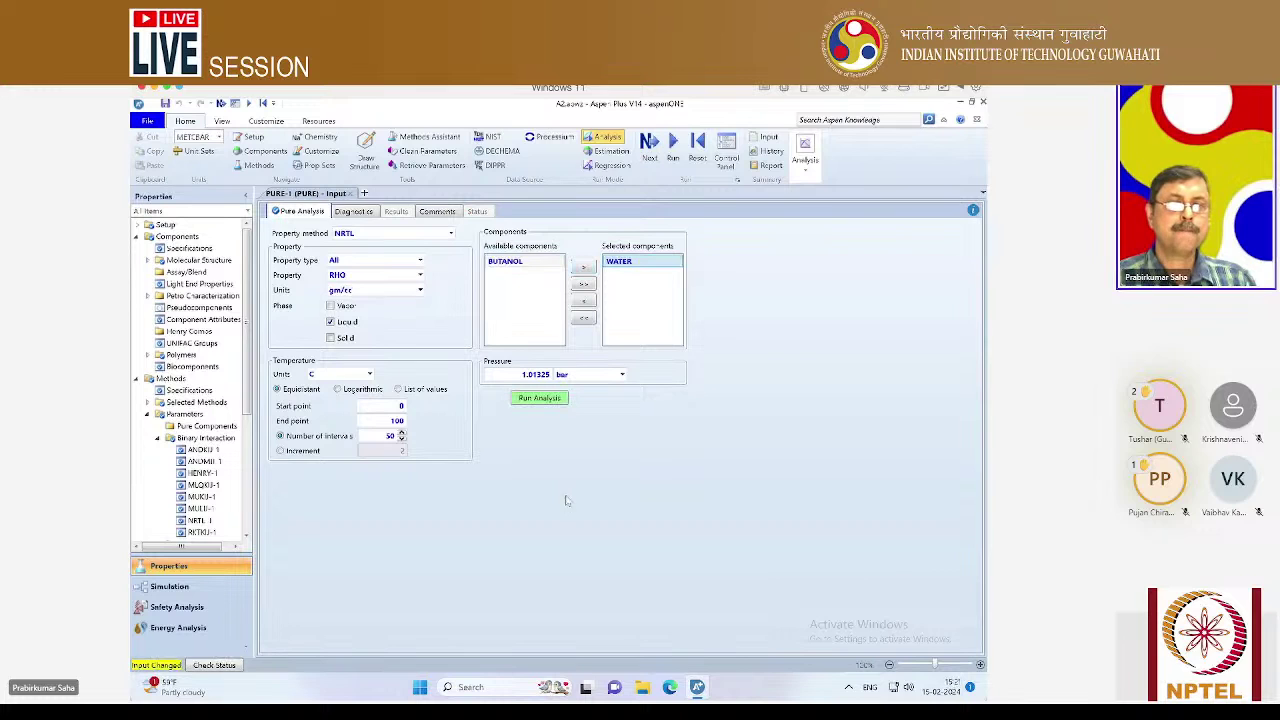
{"action": "left_click", "coordinate": [622, 375]}
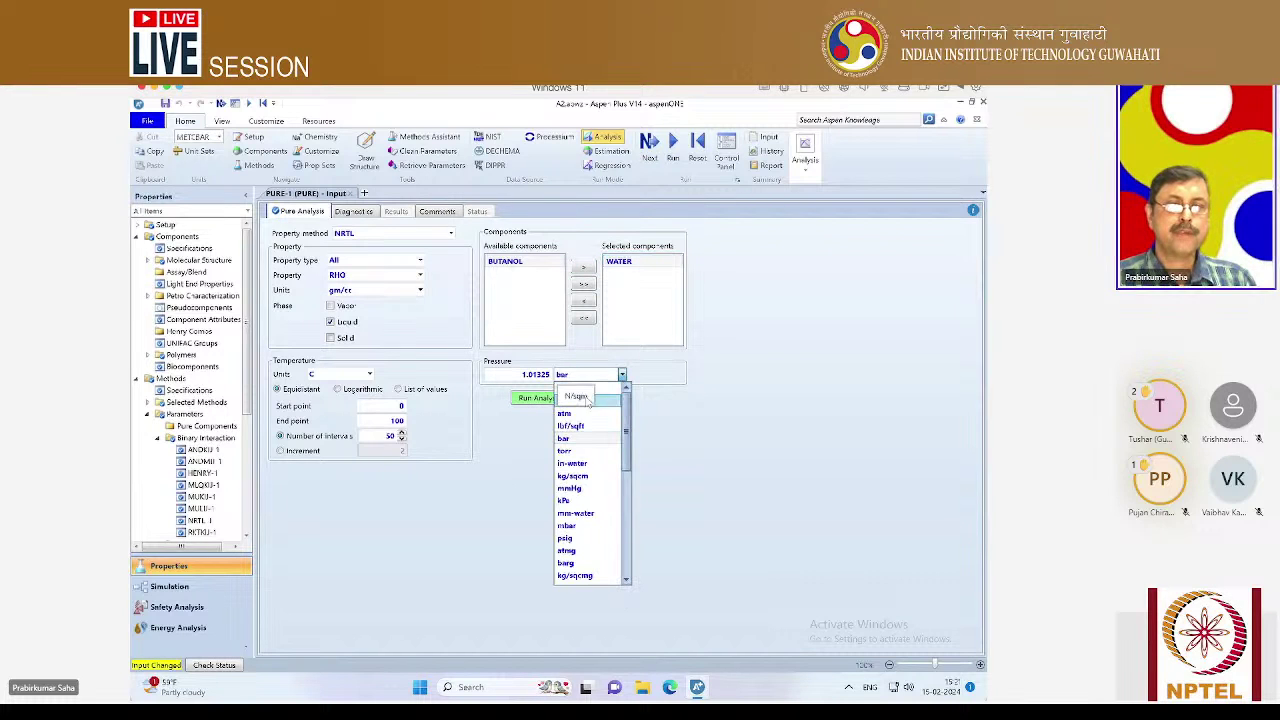
{"action": "left_click", "coordinate": [566, 413]}
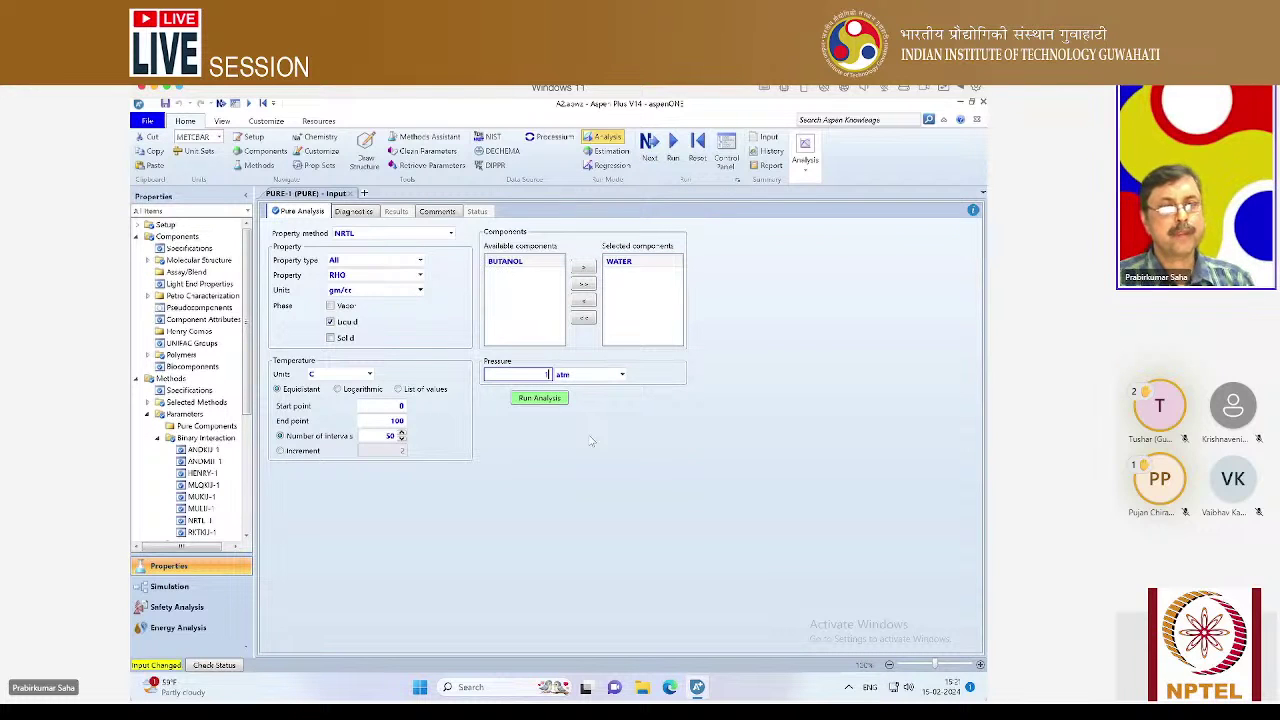
Run the analysis with a temperature list of values containing 0 °C, and close the resulting plot.
{"action": "left_click", "coordinate": [399, 389]}
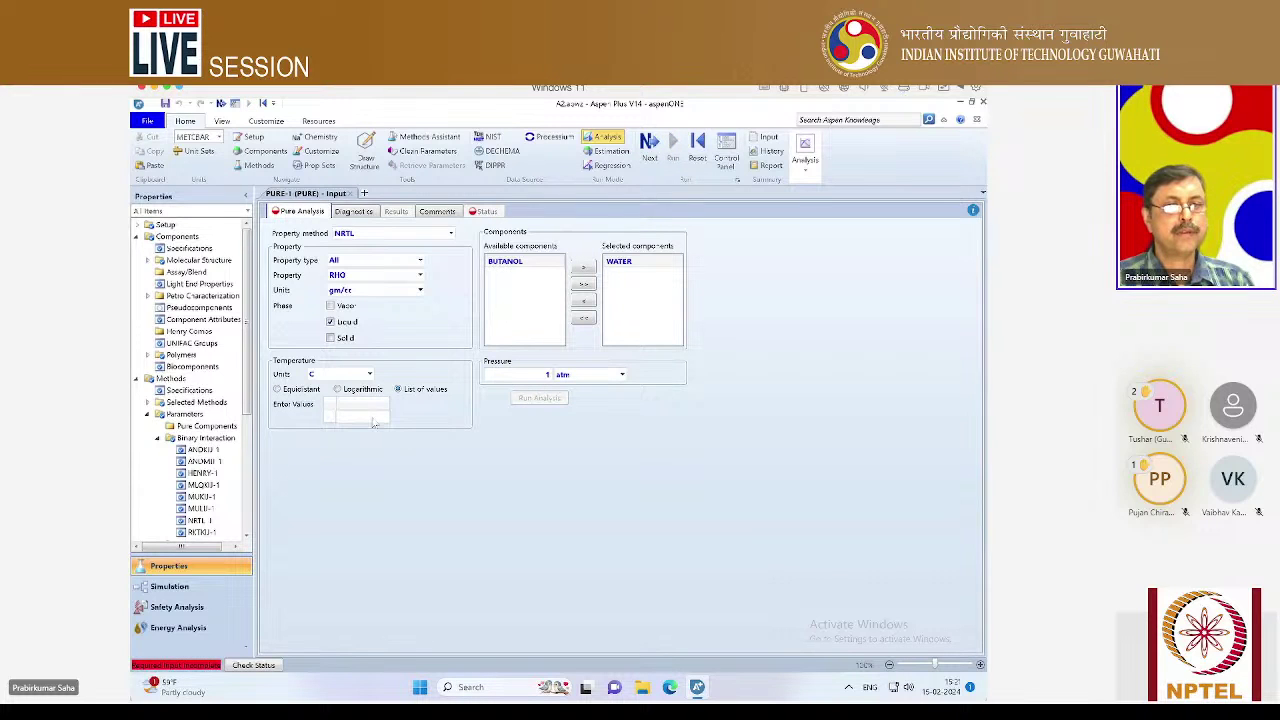
{"action": "left_click", "coordinate": [372, 418]}
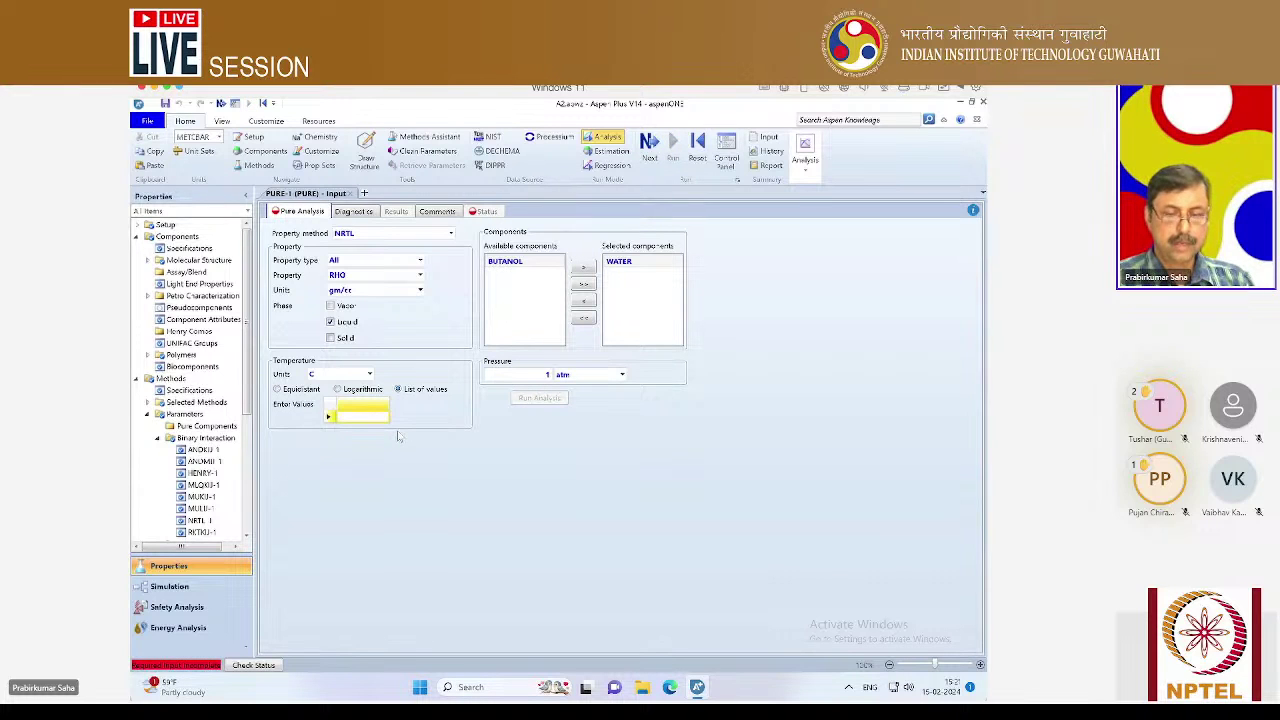
{"action": "type", "text": "0"}
{"action": "key", "text": "Return"}
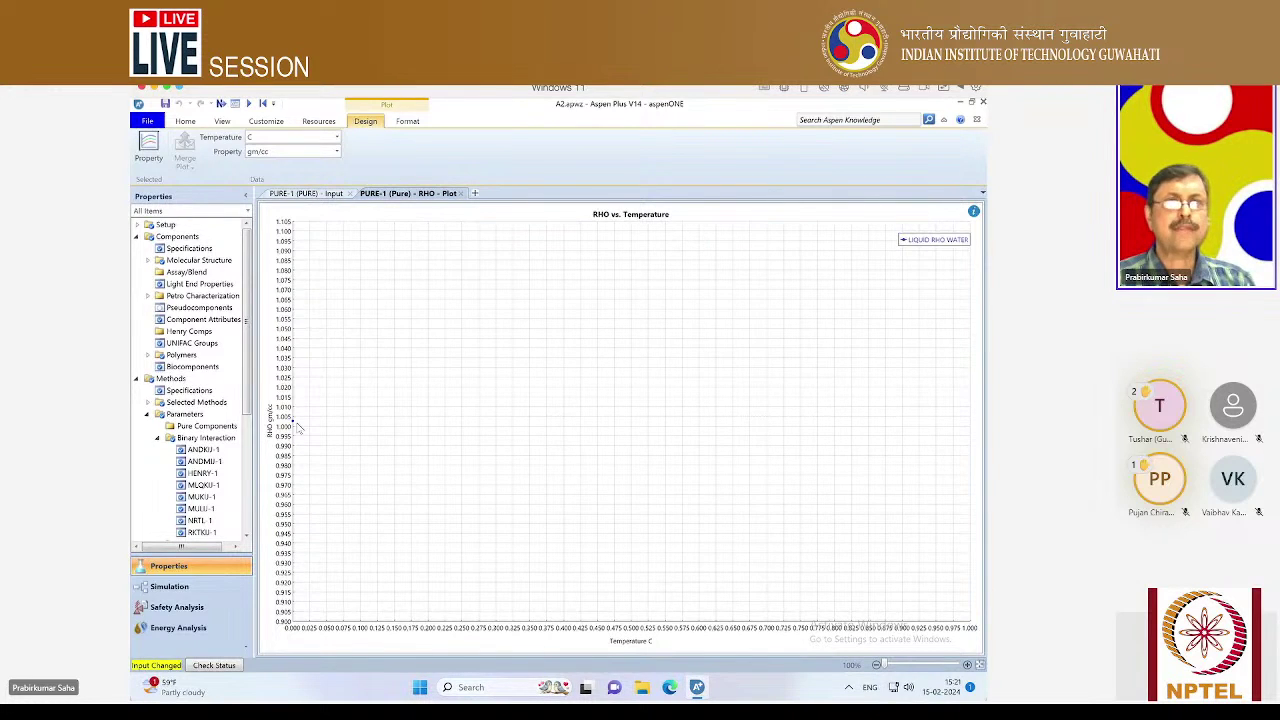
{"action": "left_click", "coordinate": [460, 194]}
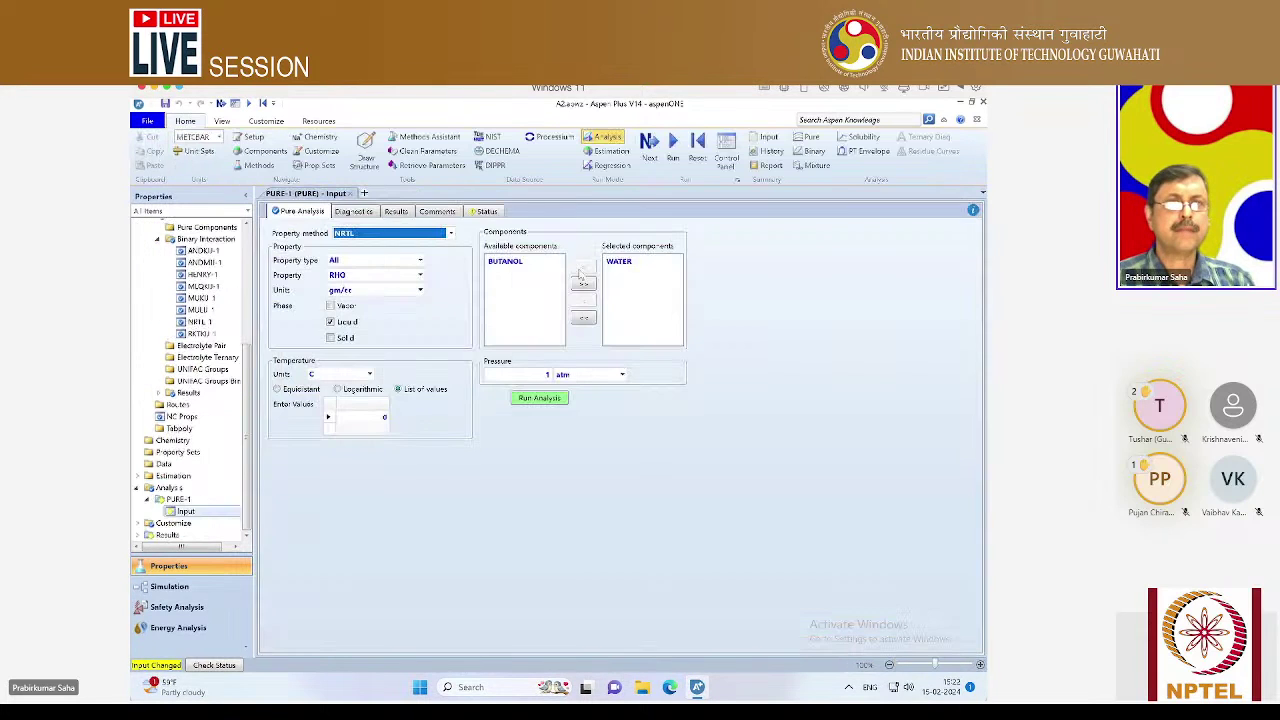
Replace the listed temperature with 4 °C and run the pure component analysis again.
{"action": "left_click", "coordinate": [386, 418]}
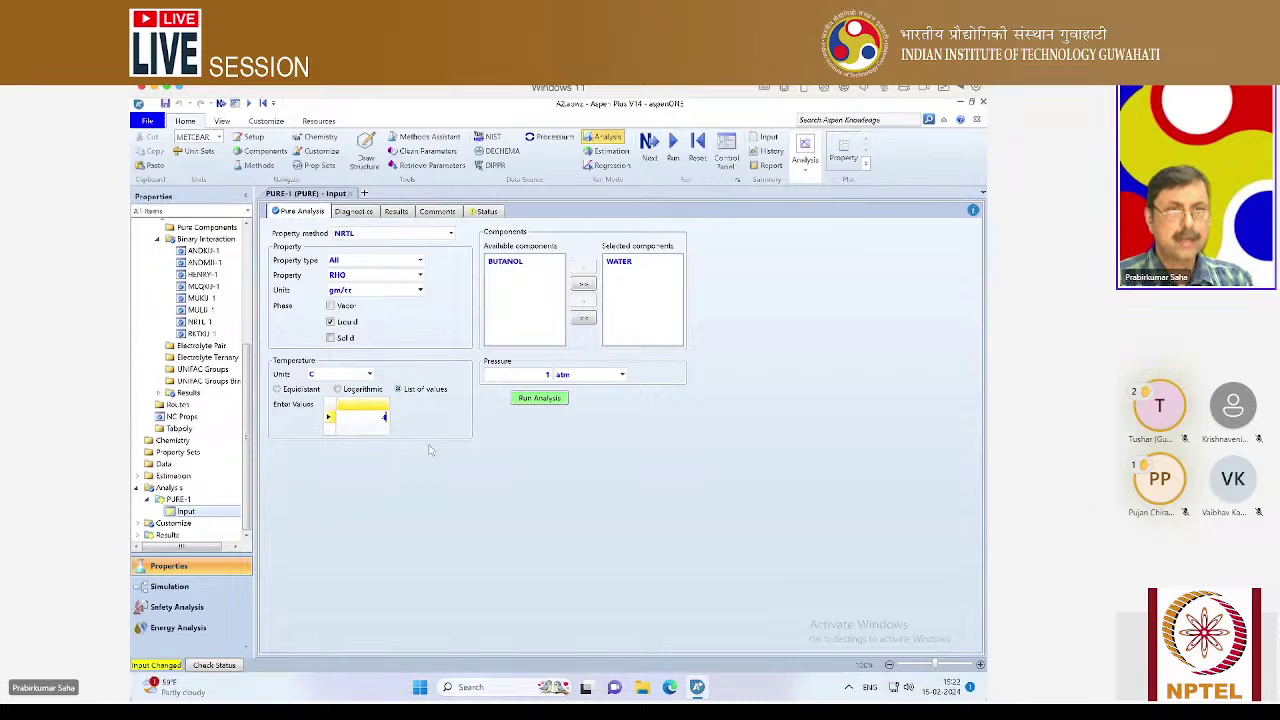
{"action": "left_click", "coordinate": [562, 399]}
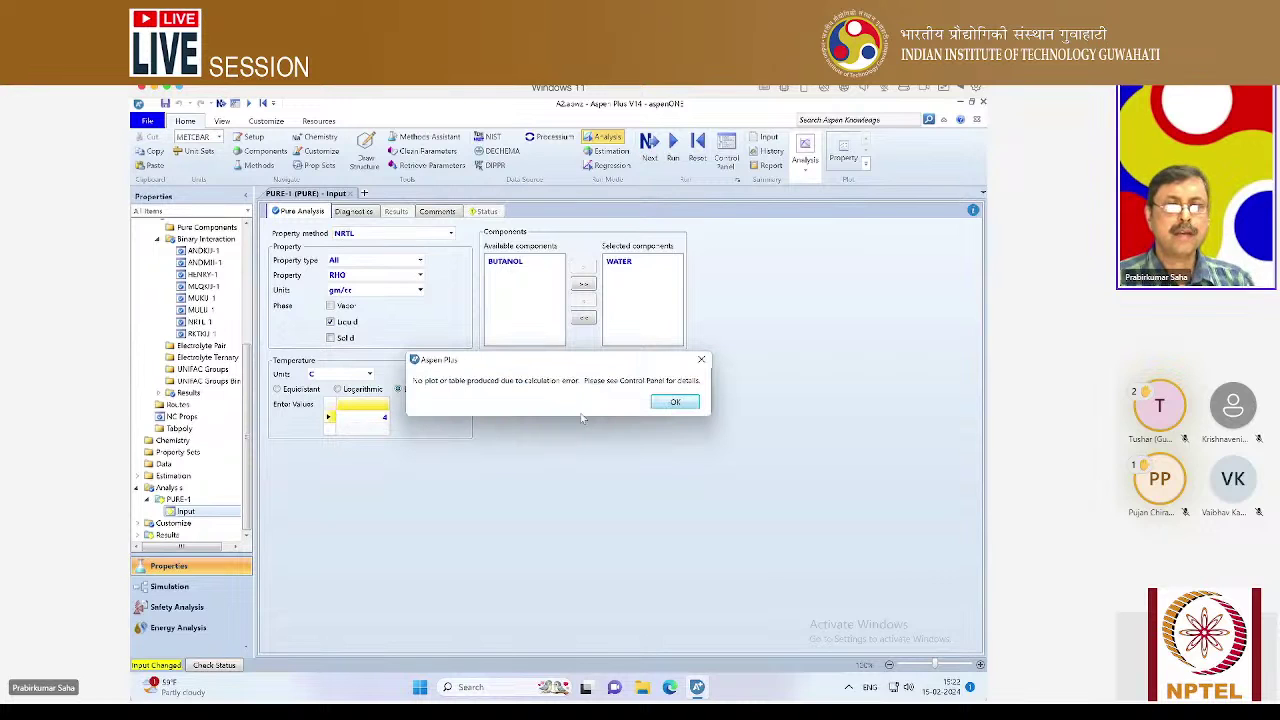
{"action": "left_click", "coordinate": [672, 402]}
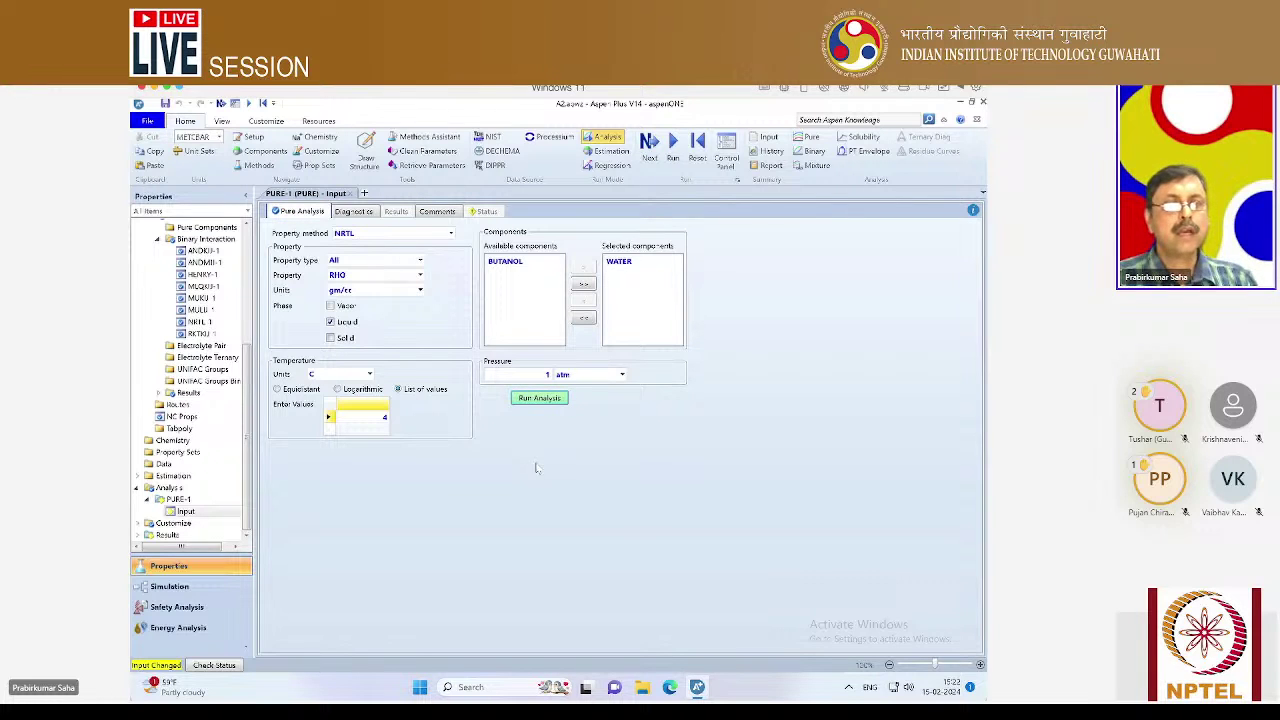
{"action": "left_click", "coordinate": [537, 400]}
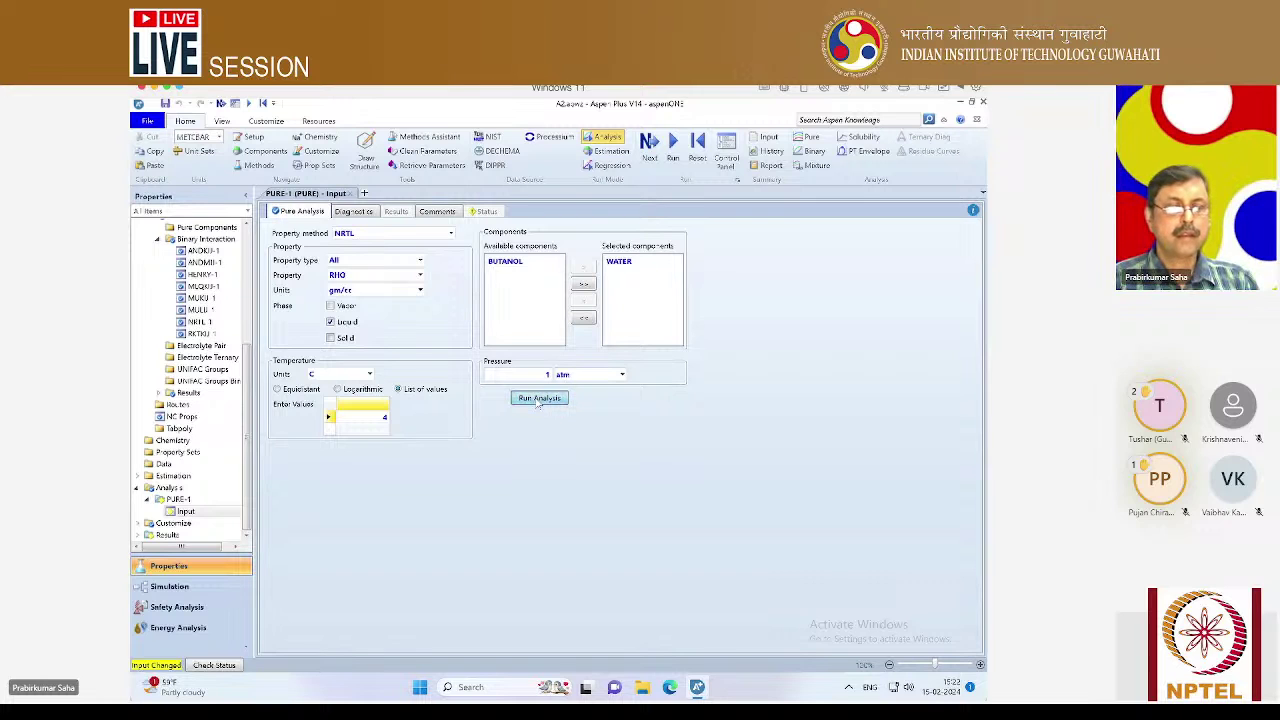
{"action": "left_click", "coordinate": [537, 399]}
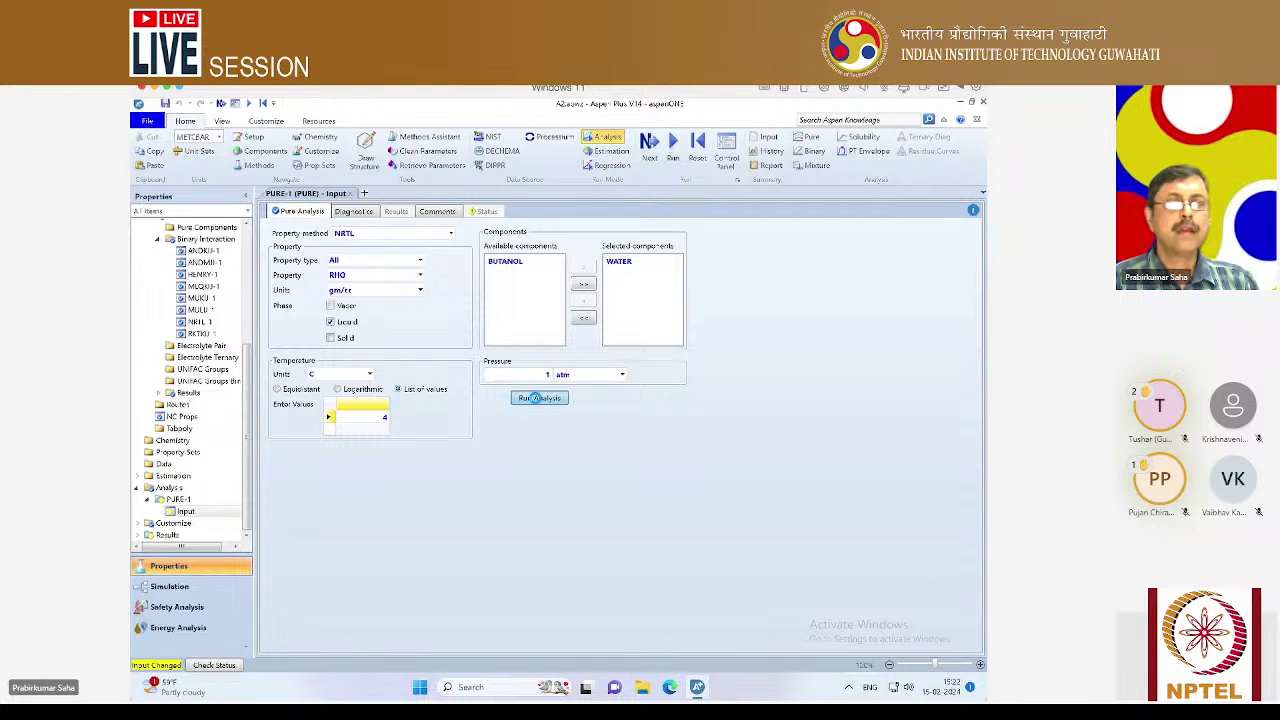
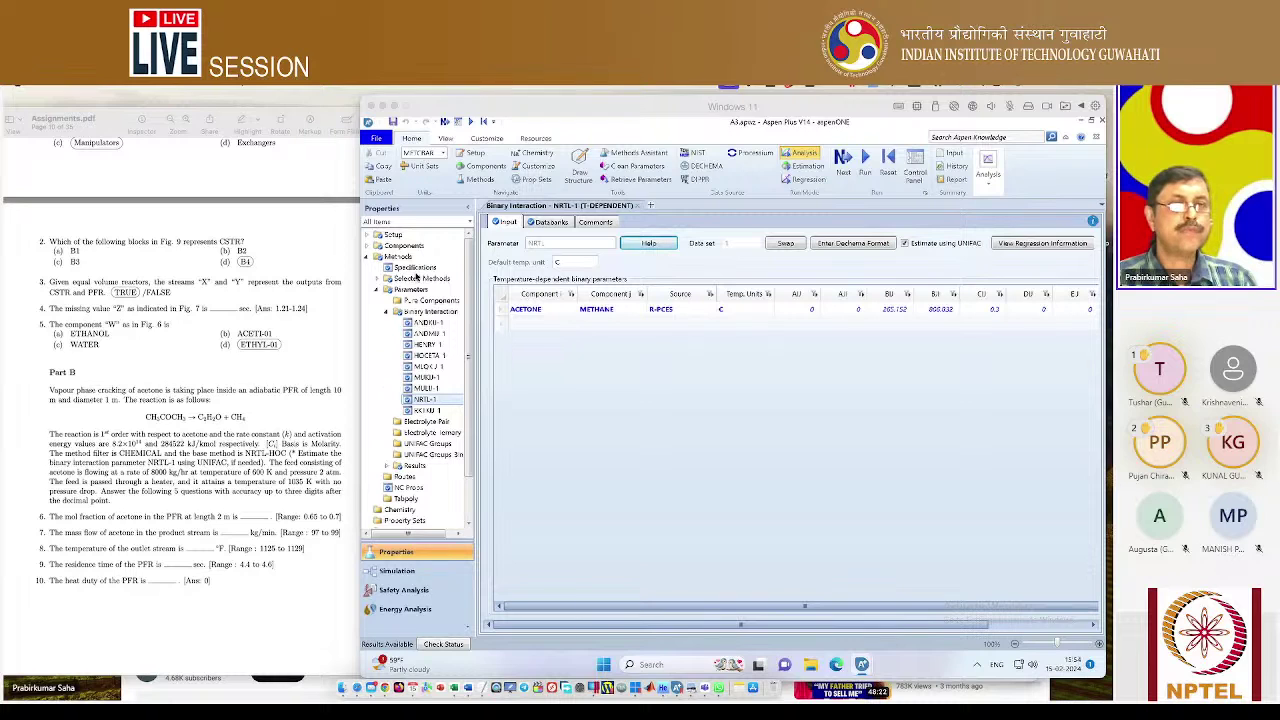
Open the component list and compare its entries with the acetone cracking reaction in the assignment.
{"action": "left_click", "coordinate": [398, 246]}
{"action": "double_click", "coordinate": [386, 246]}
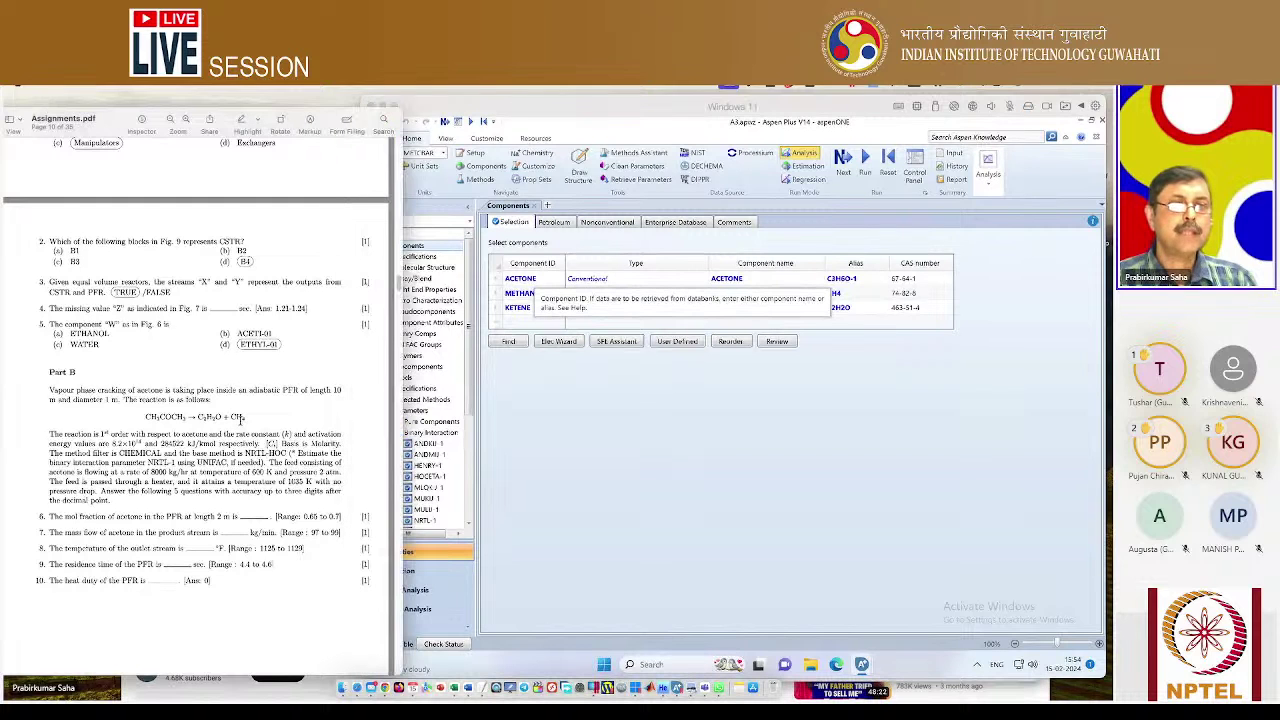
{"action": "left_click", "coordinate": [385, 366]}
{"action": "left_click", "coordinate": [476, 366]}
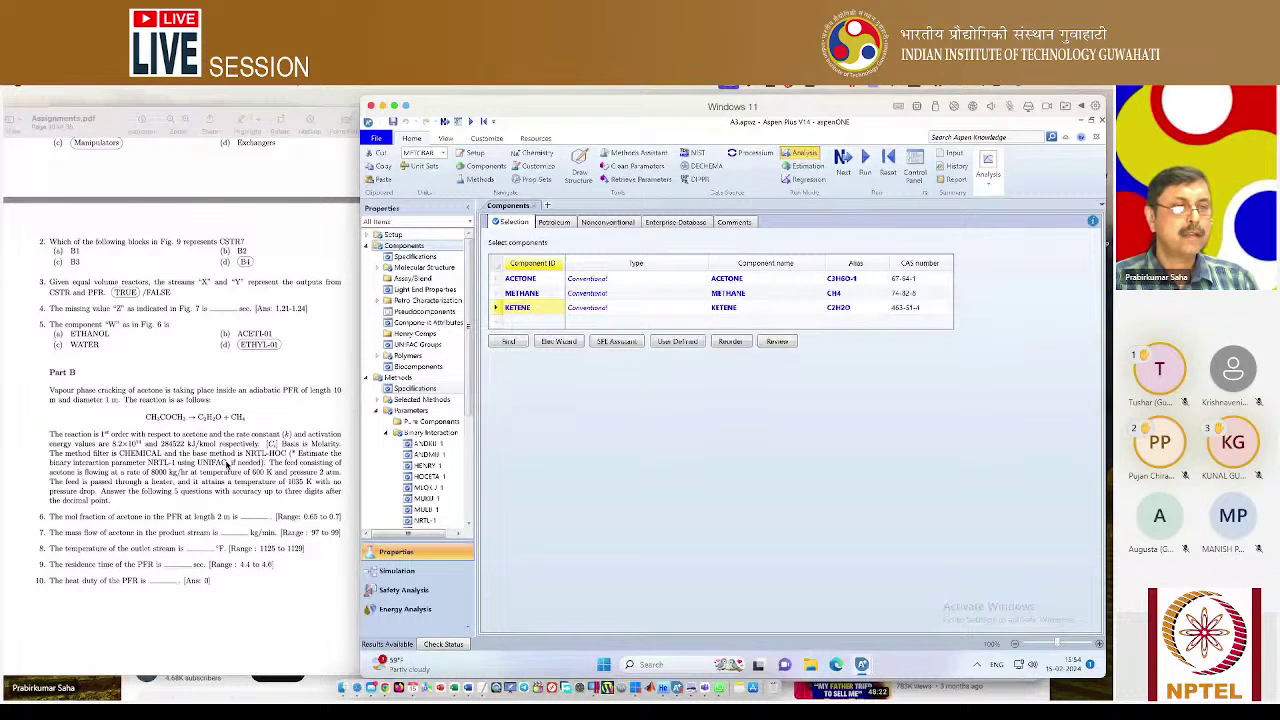
Run the property setup with the CHEMICAL filter and NRTL-HOC base method, and open the NRTL-1 binary interaction parameters.
{"action": "key", "text": "F4"}
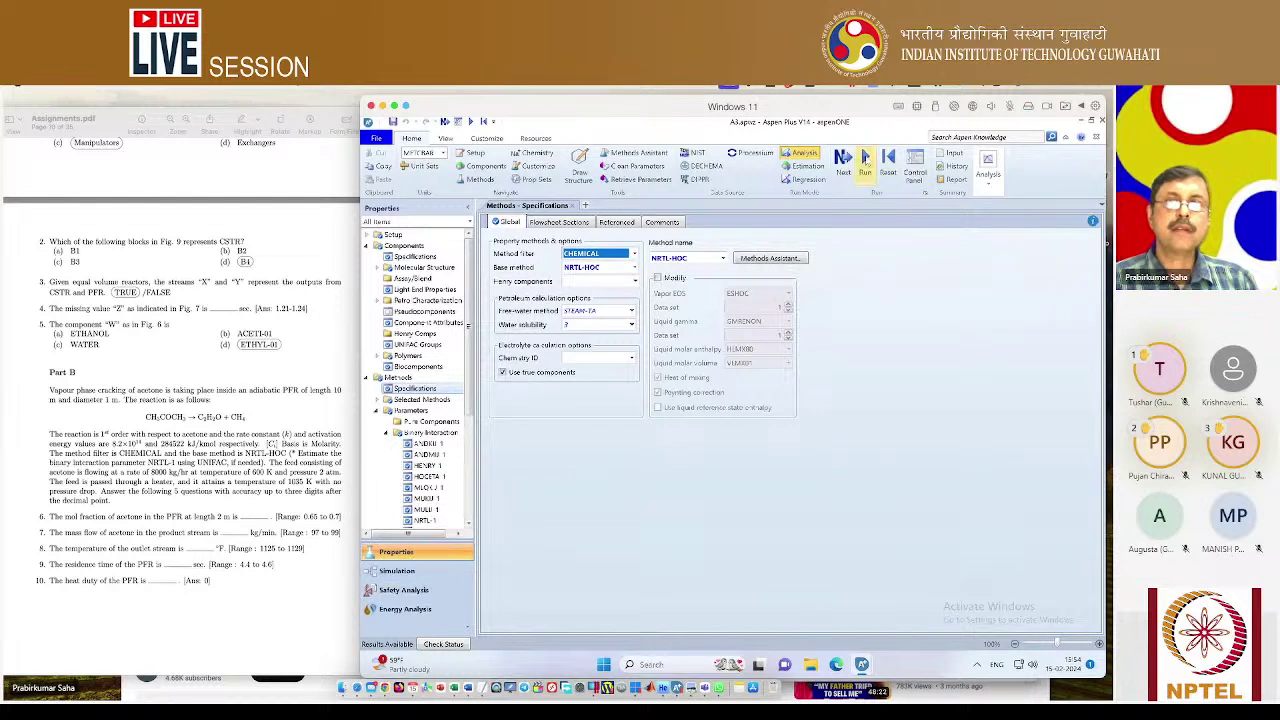
{"action": "left_click", "coordinate": [865, 160]}
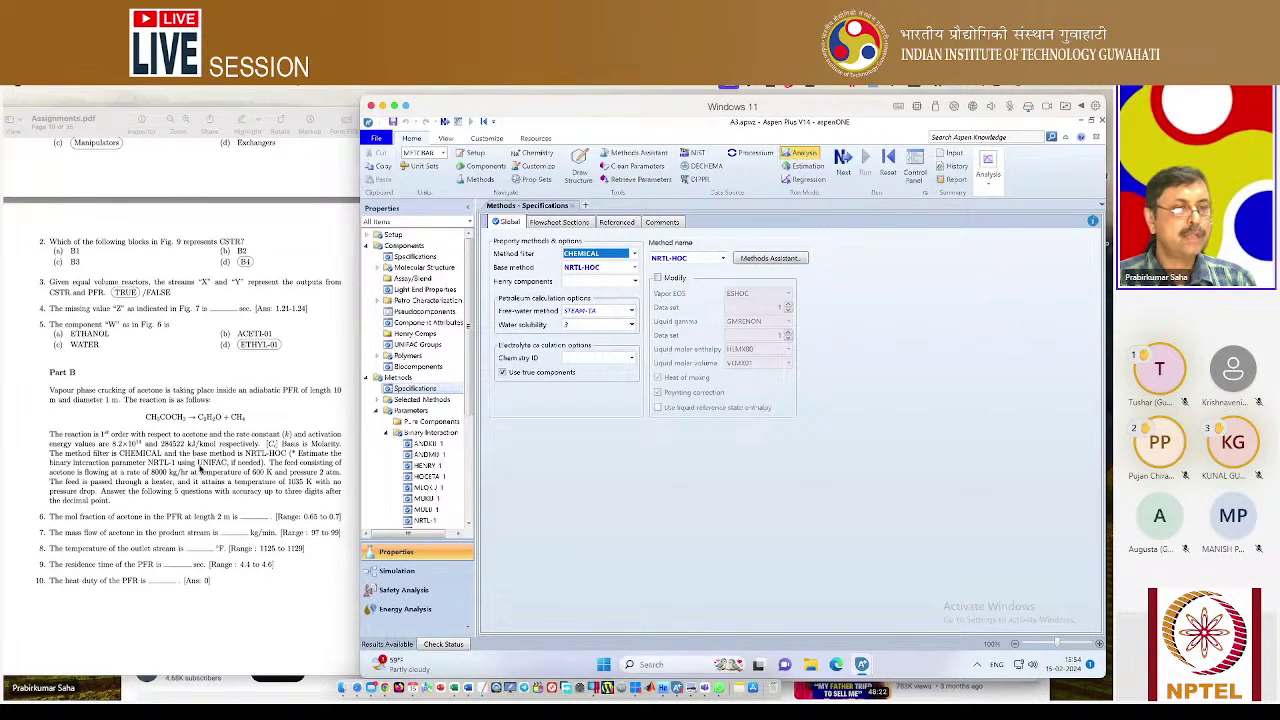
{"action": "left_click", "coordinate": [425, 521]}
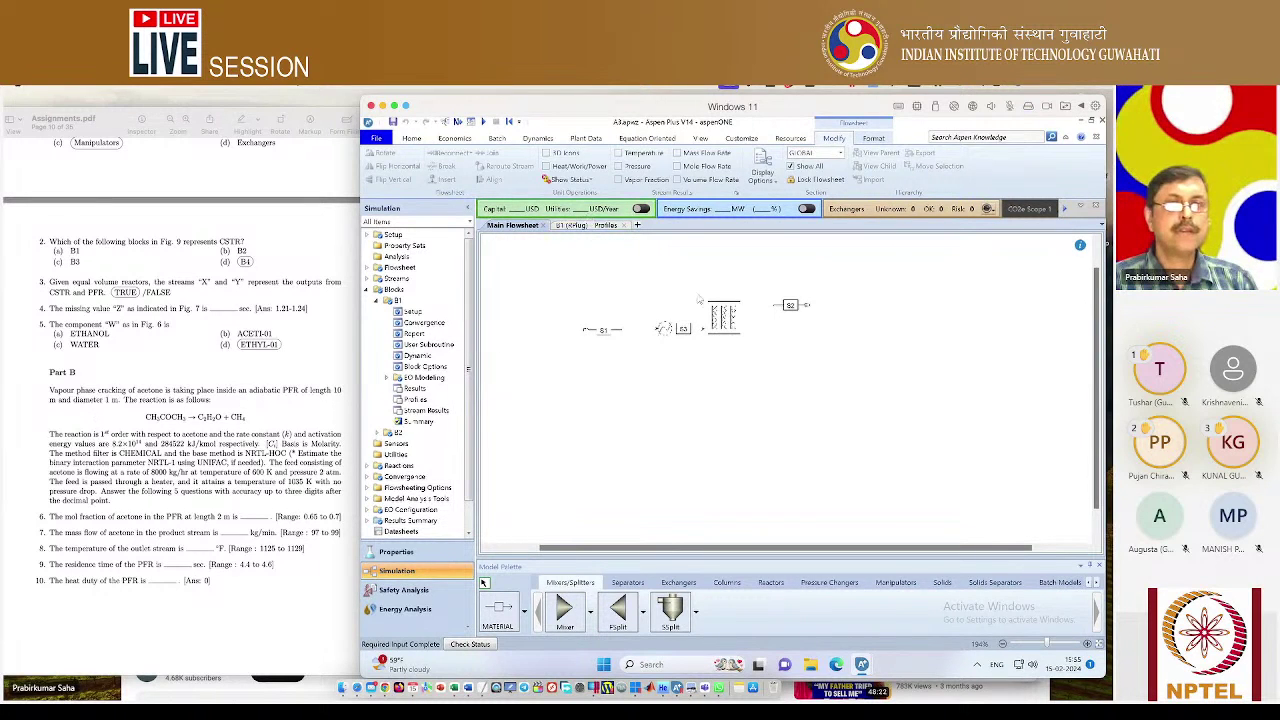
Check the type and dimensions of plug flow reactor B1 and set its process stream's valid phase to Vapor-Only.
{"action": "left_click", "coordinate": [722, 316]}
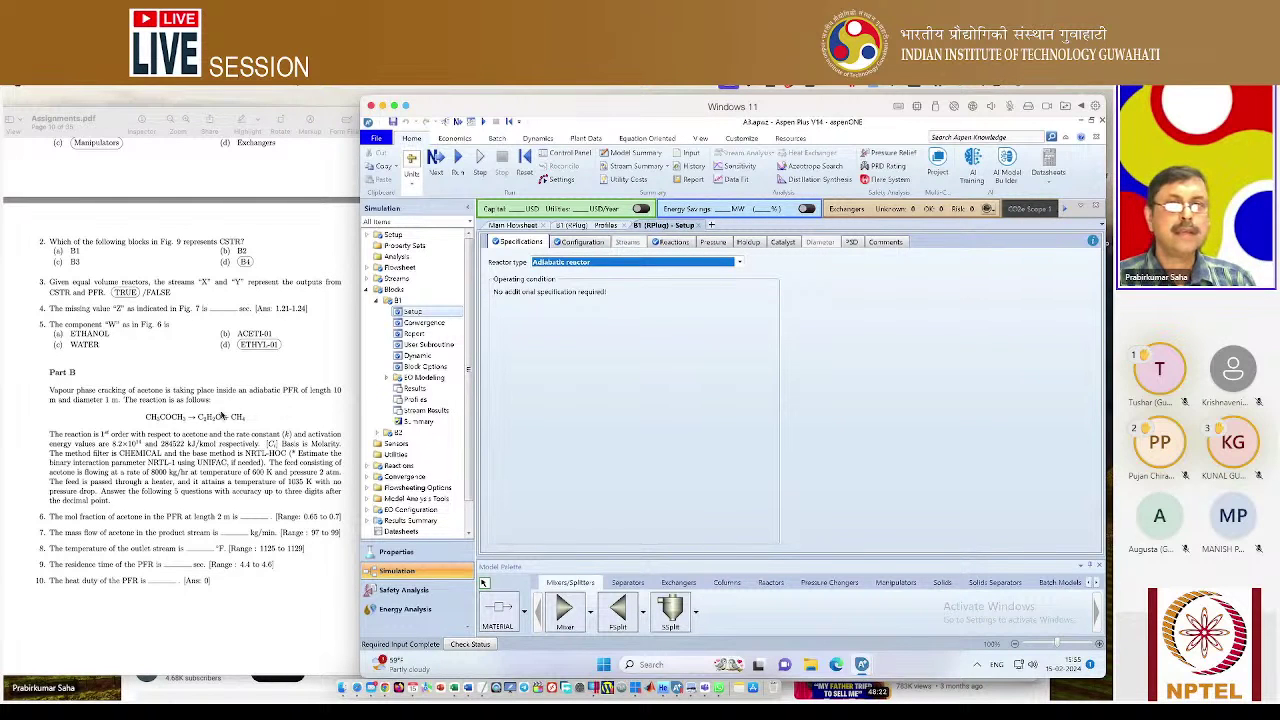
{"action": "left_click", "coordinate": [583, 242]}
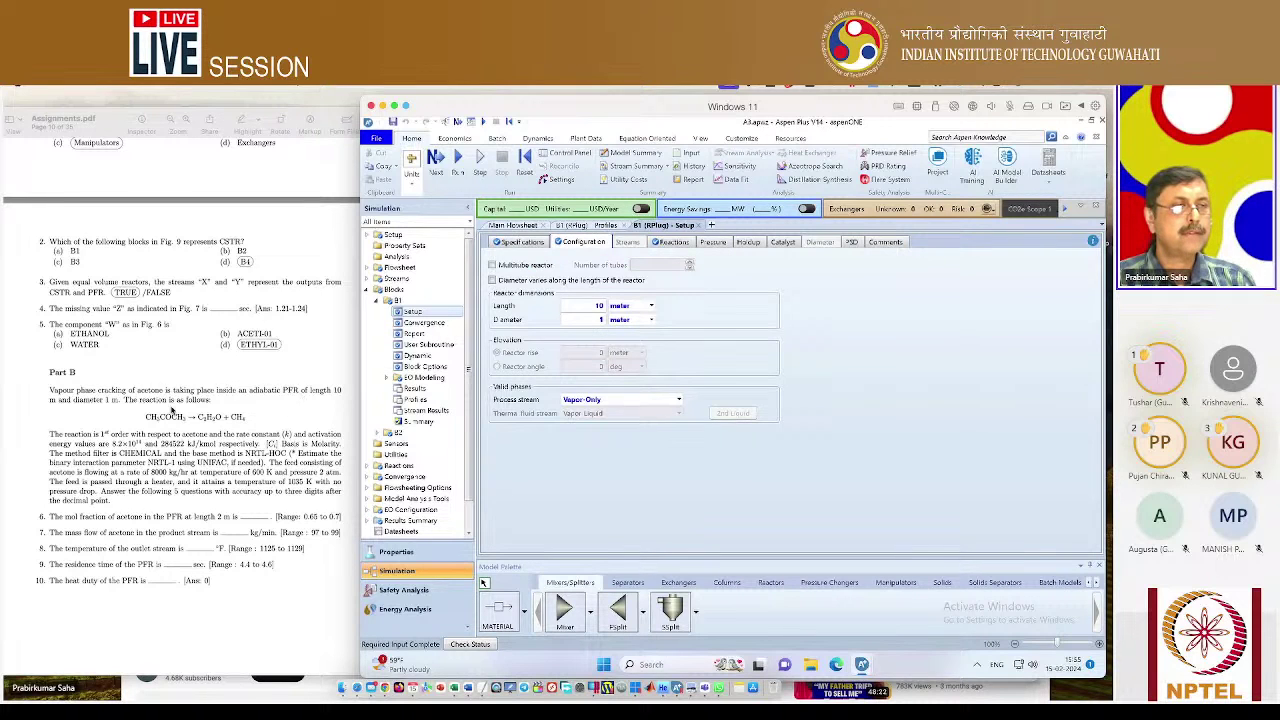
{"action": "left_click", "coordinate": [600, 320]}
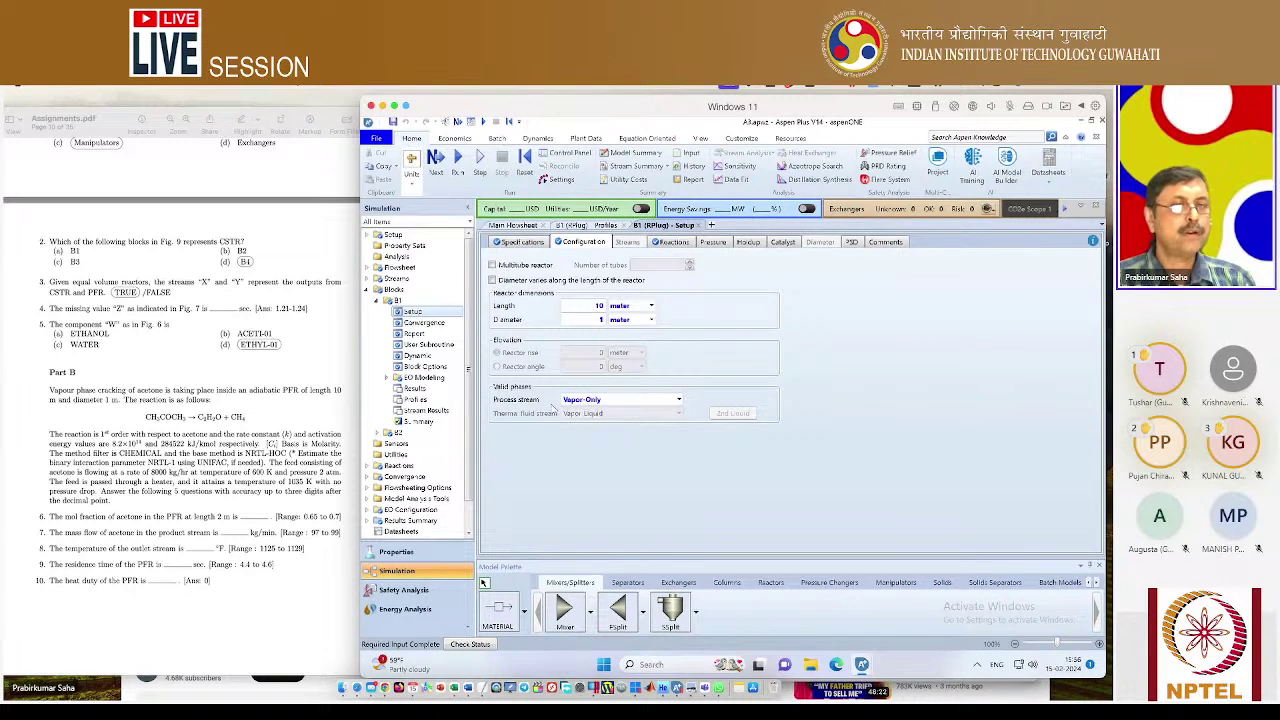
{"action": "left_click", "coordinate": [679, 400]}
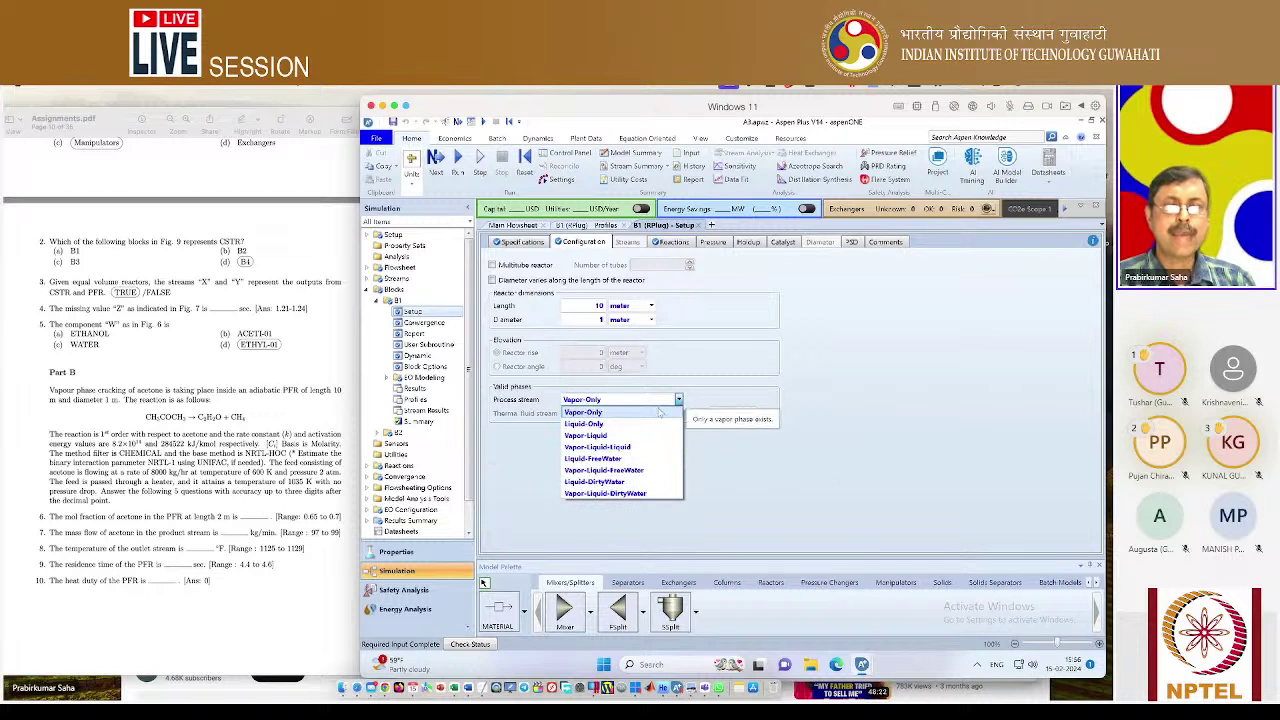
{"action": "left_click", "coordinate": [660, 412]}
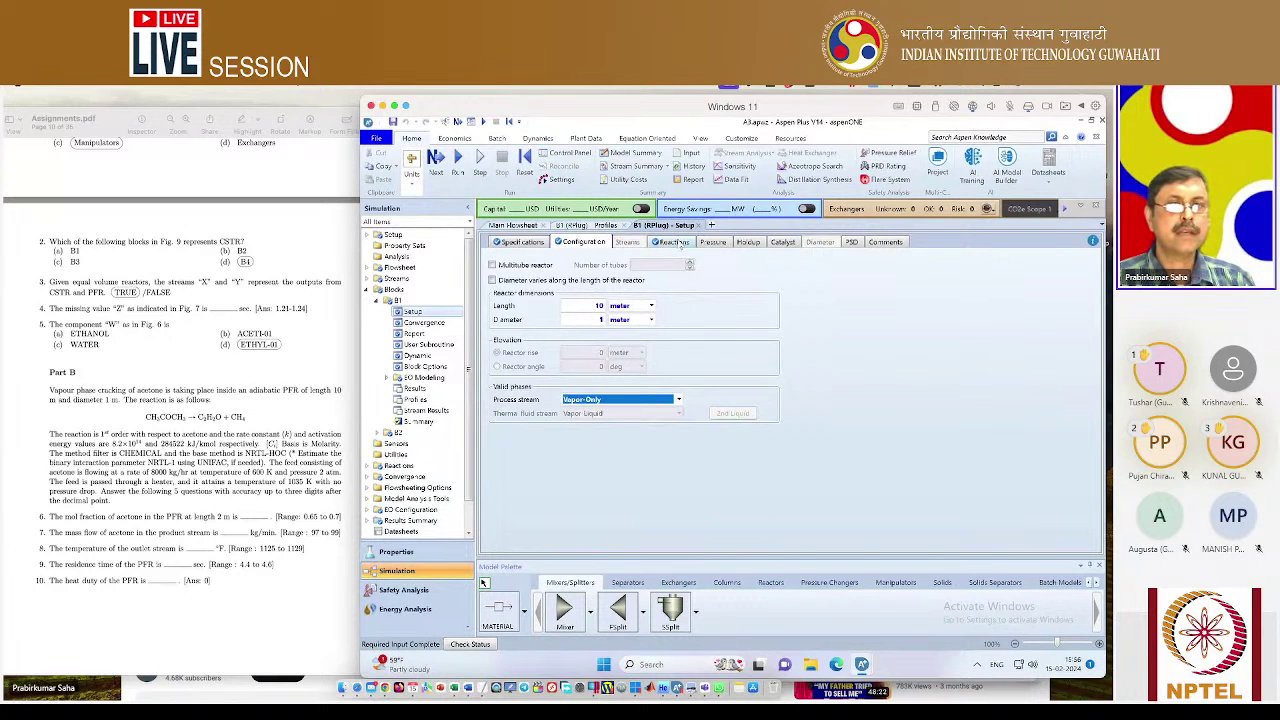
Review the reactor's selected reaction set R-1, comparing its stoichiometry and power-law kinetic parameters with the problem statement.
{"action": "left_click", "coordinate": [680, 246]}
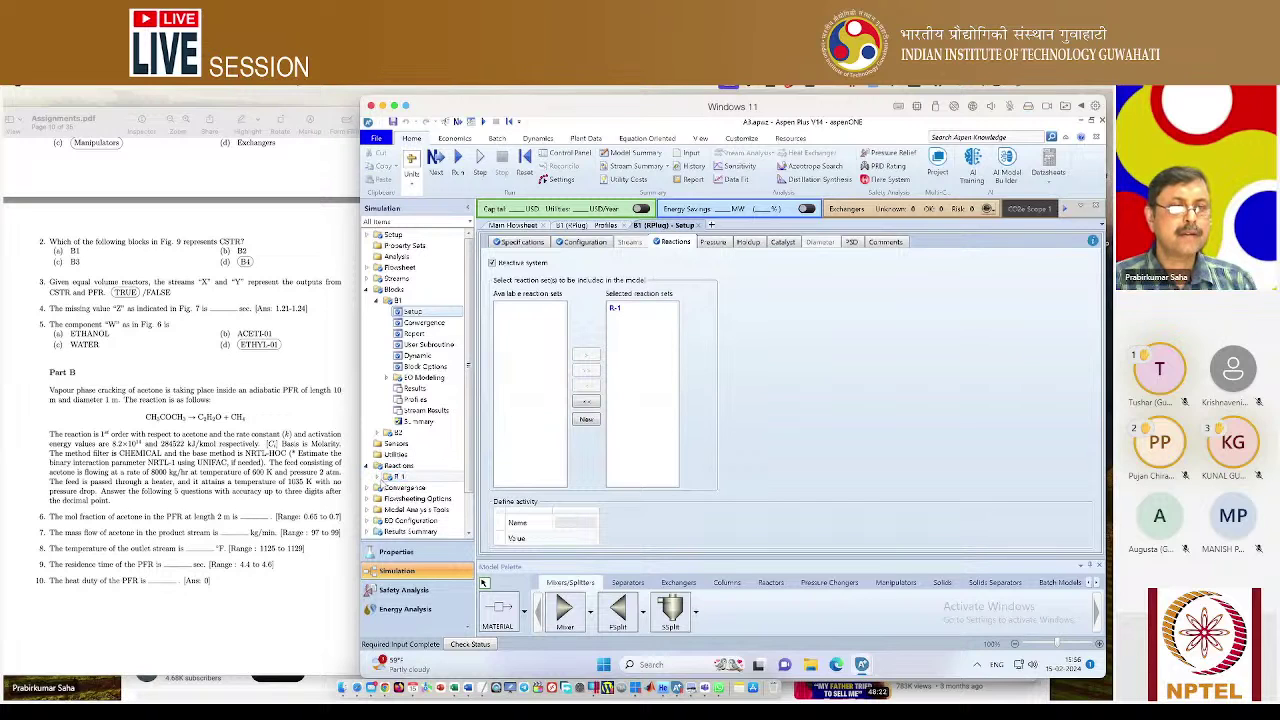
{"action": "left_click", "coordinate": [380, 477]}
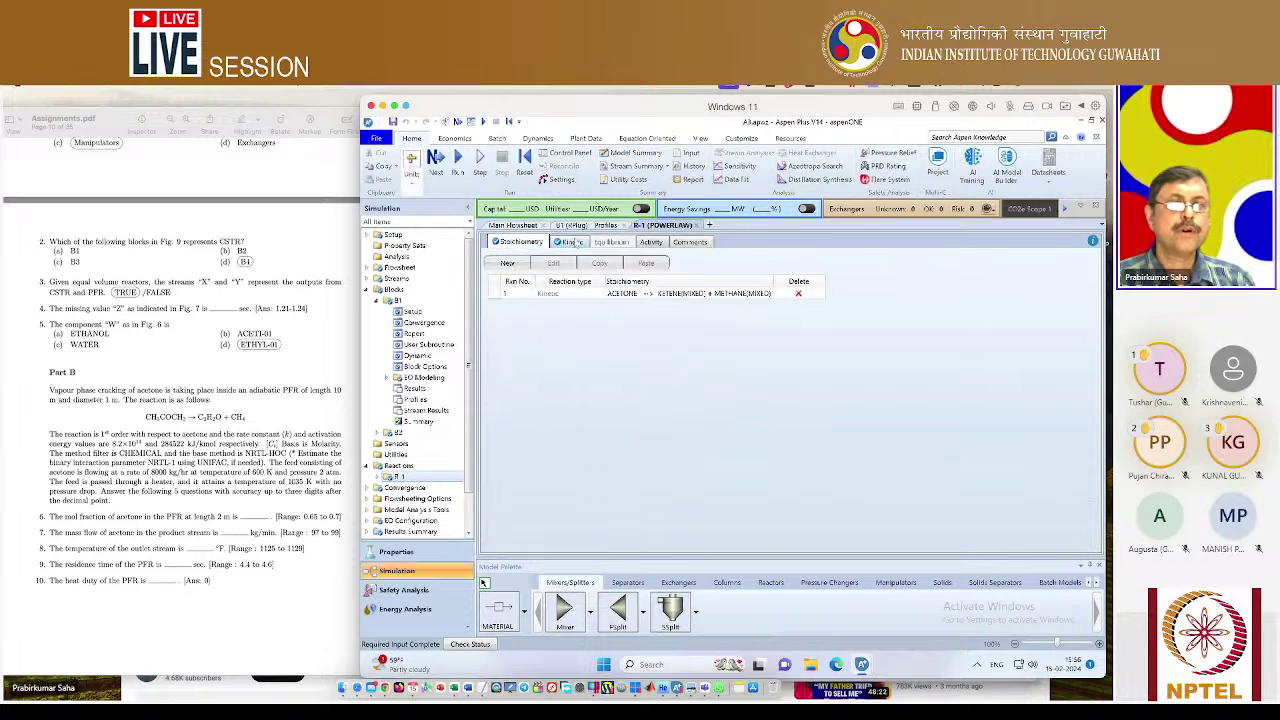
{"action": "left_click", "coordinate": [573, 243]}
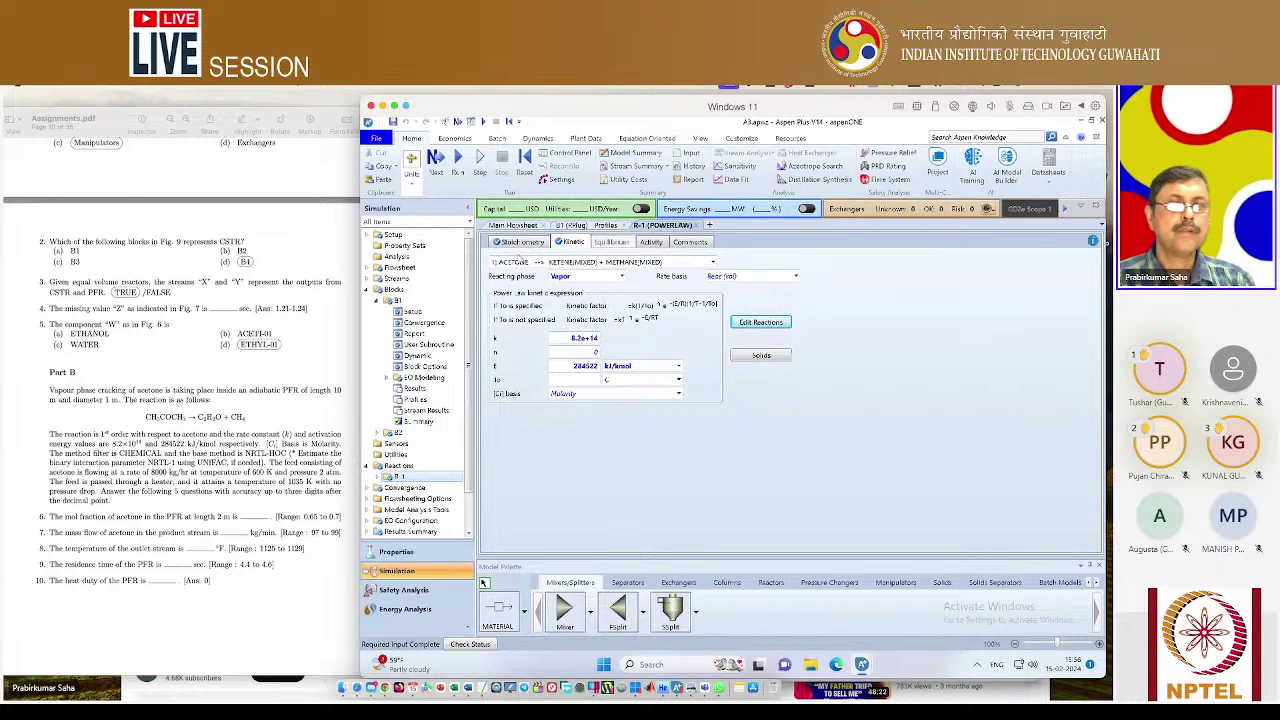
{"action": "left_click", "coordinate": [517, 243]}
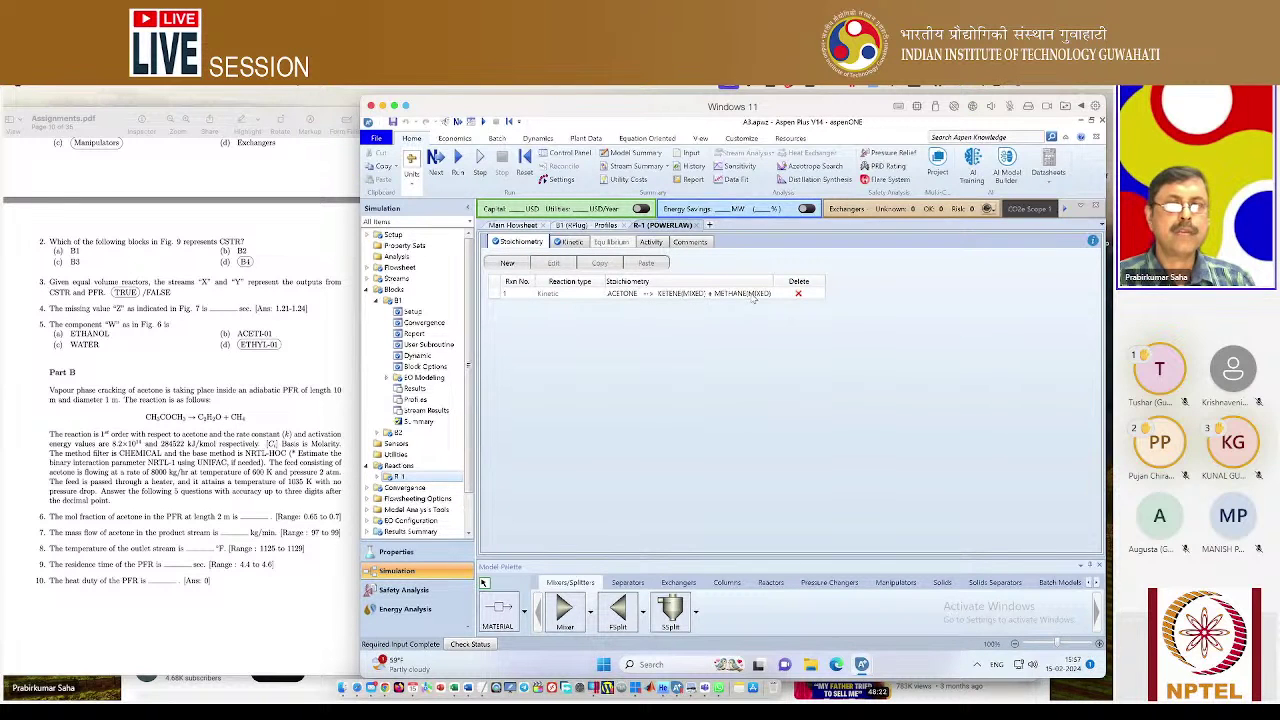
{"action": "left_click", "coordinate": [570, 242]}
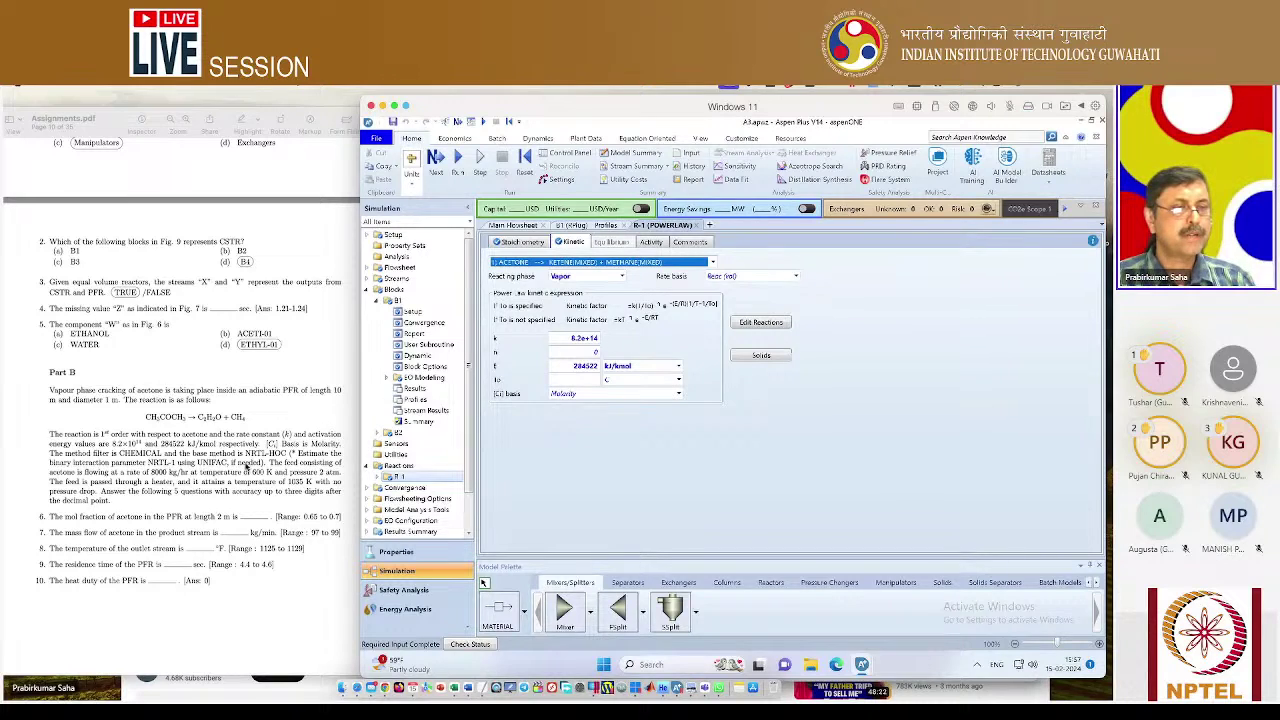
{"action": "left_click", "coordinate": [600, 472]}
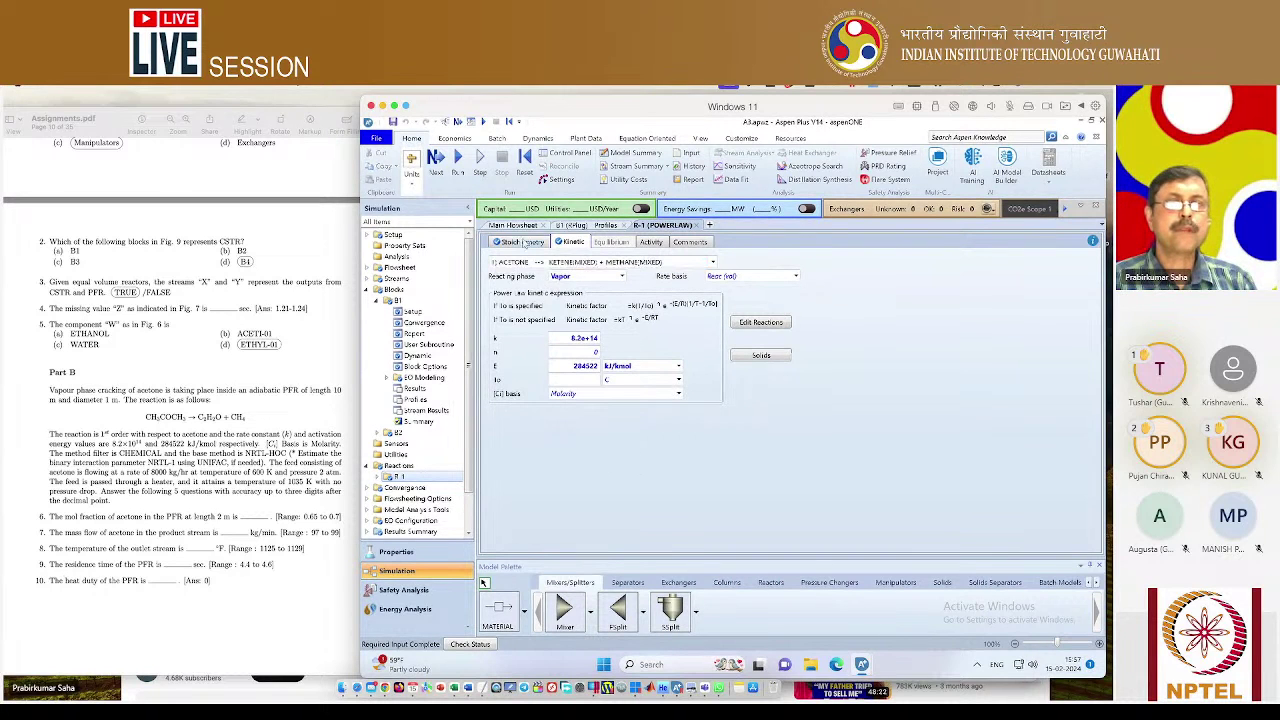
{"action": "left_click", "coordinate": [524, 243]}
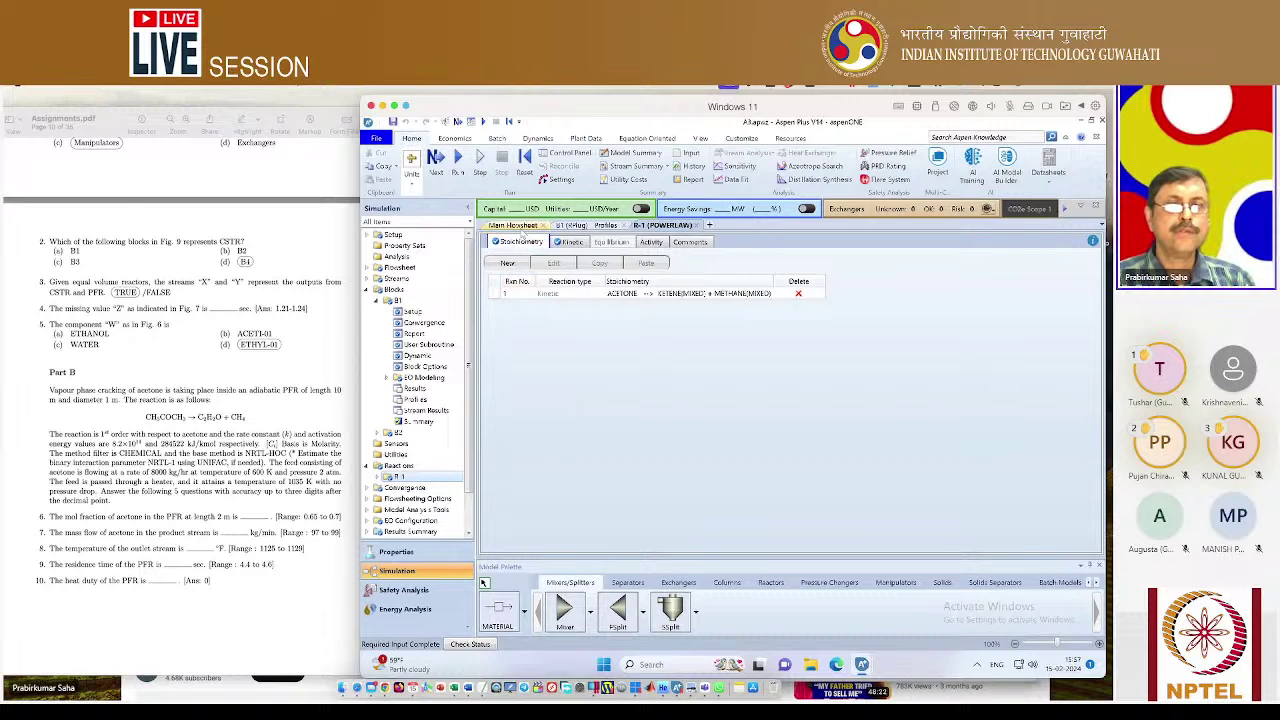
Review the input conditions of feed stream S1 and the flash specifications of heater B2.
{"action": "left_click", "coordinate": [512, 225]}
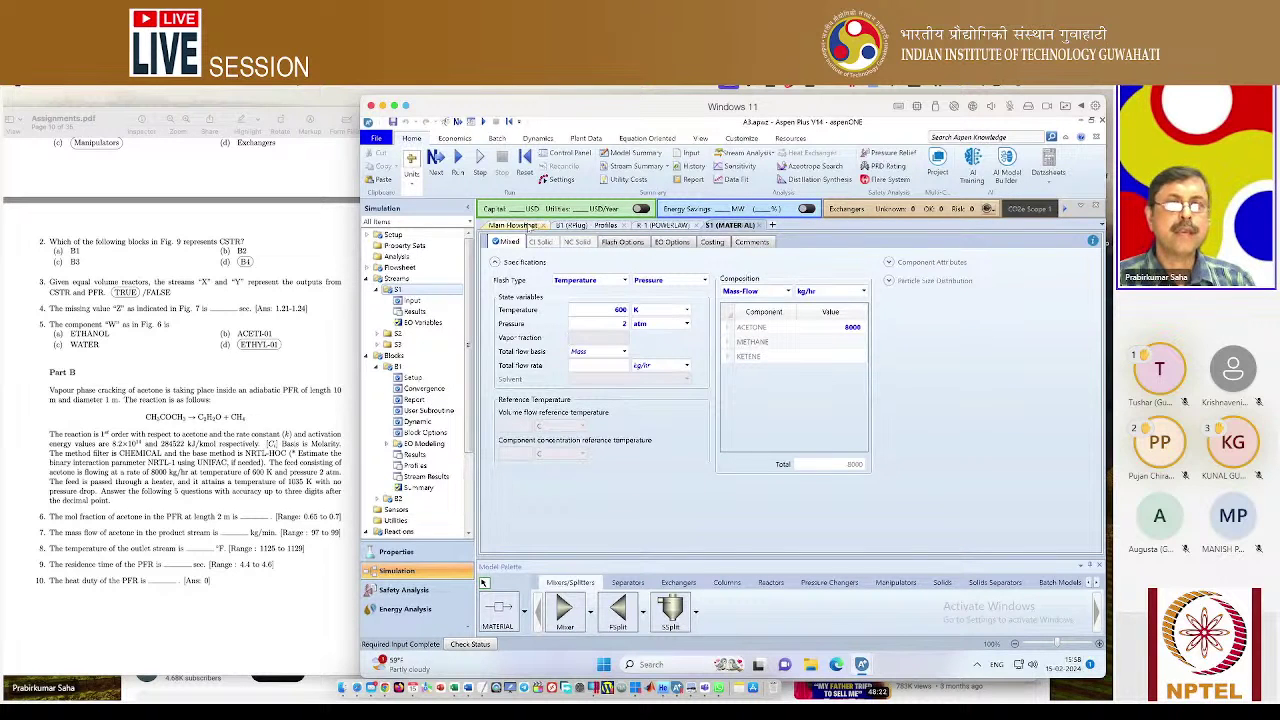
{"action": "left_click", "coordinate": [515, 225]}
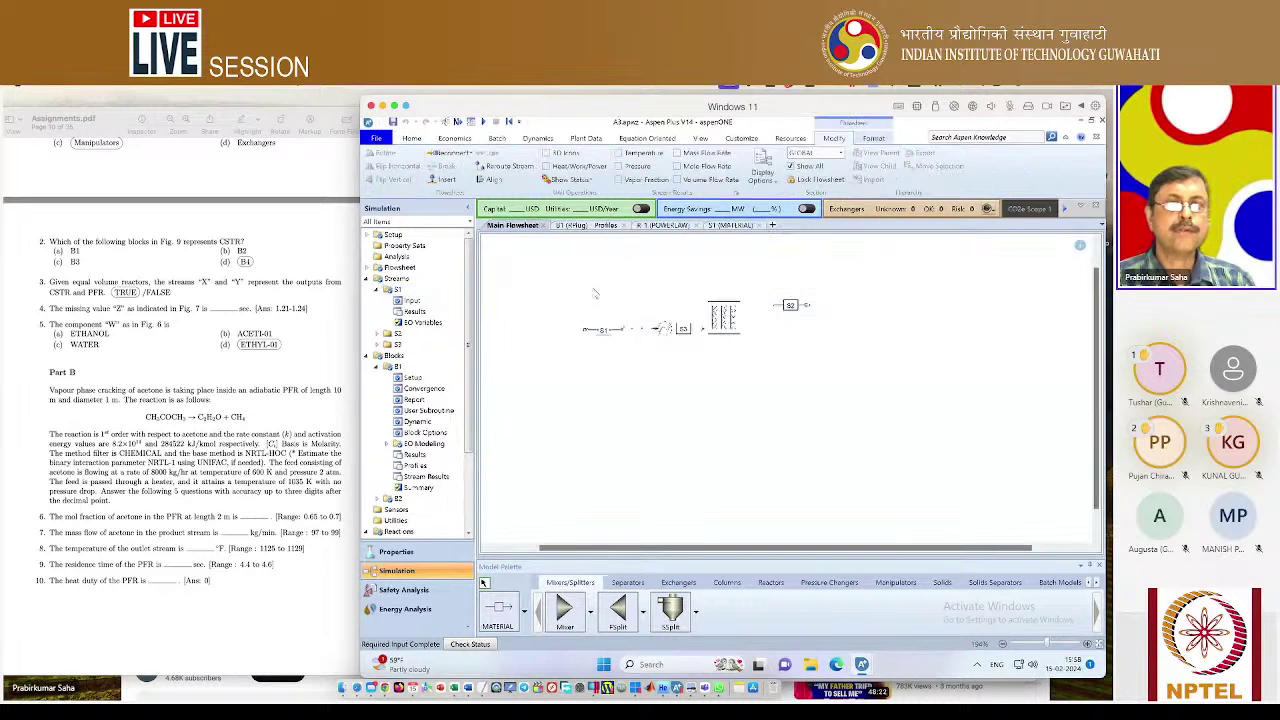
{"action": "left_click", "coordinate": [662, 331]}
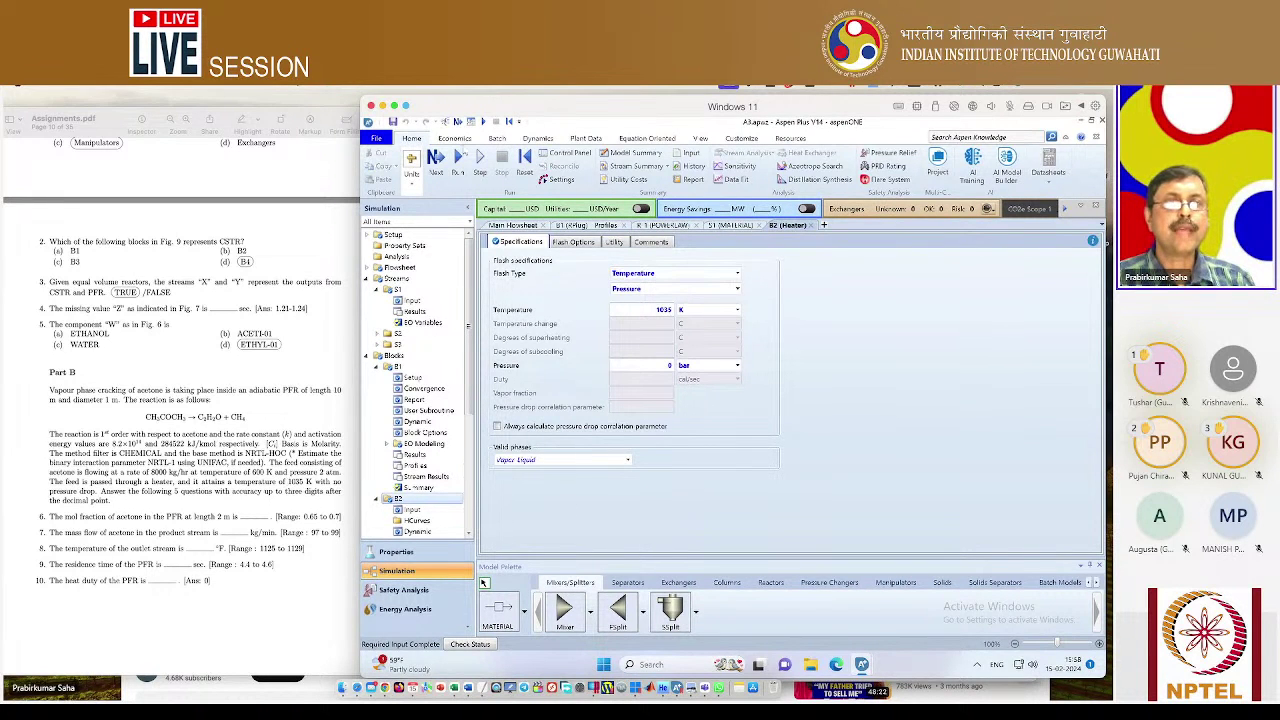
Run the simulation and show the molar composition profile along the length of reactor B1.
{"action": "left_click", "coordinate": [458, 157]}
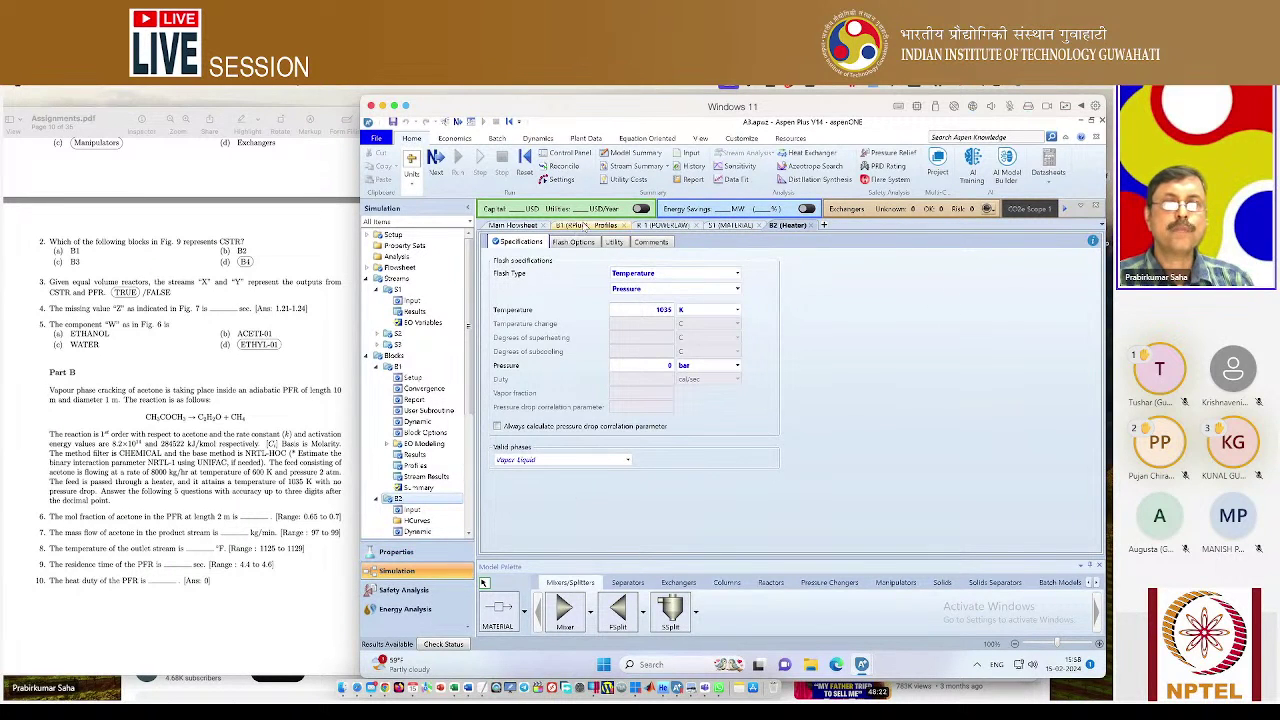
{"action": "left_click", "coordinate": [585, 225]}
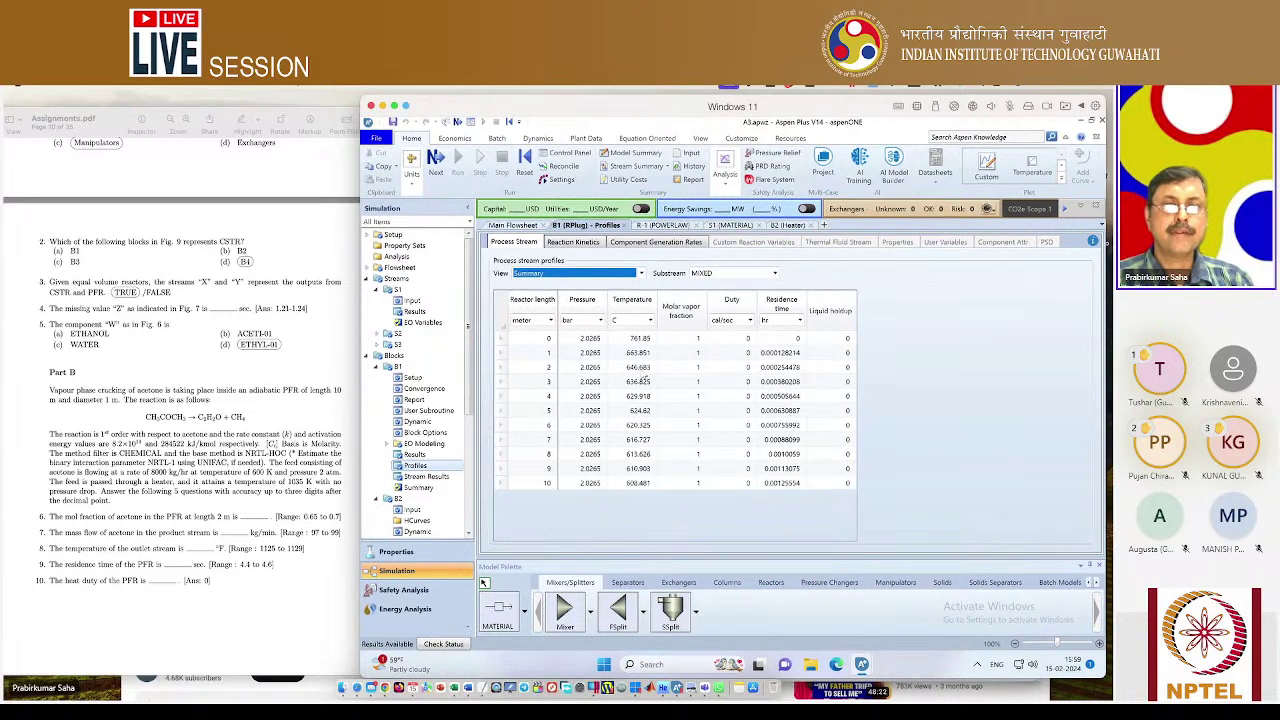
{"action": "left_click", "coordinate": [641, 273]}
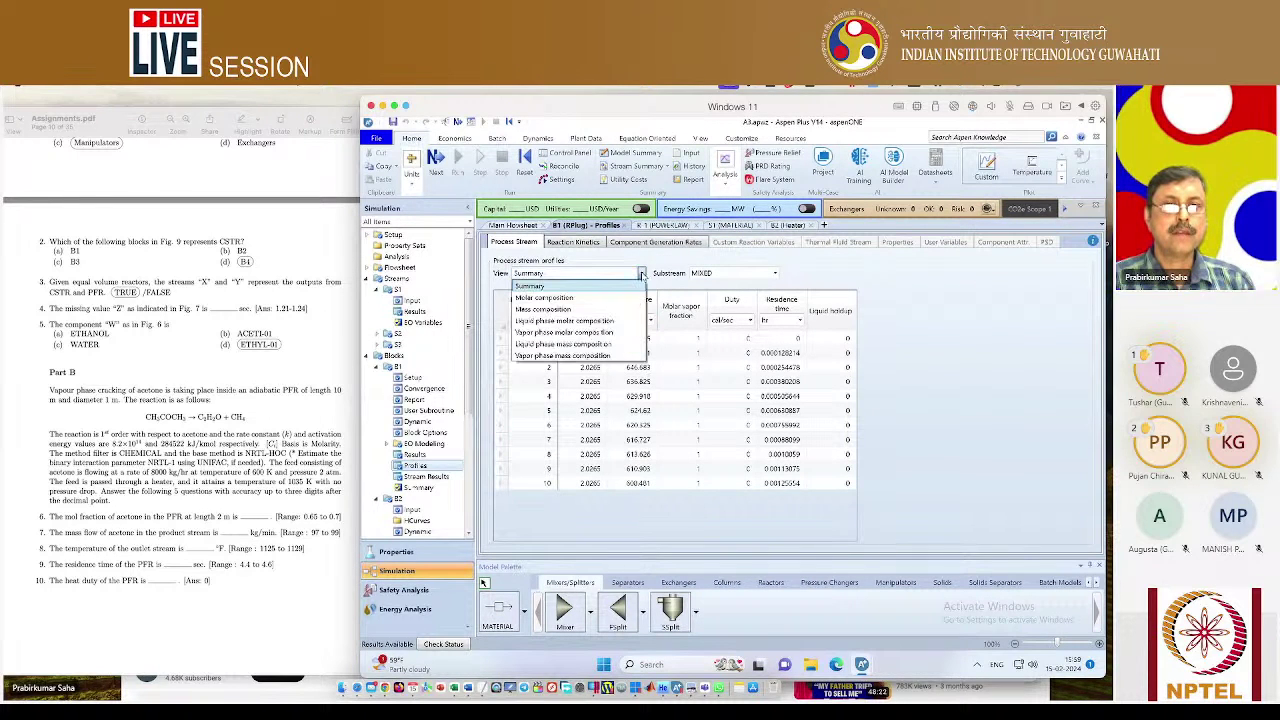
{"action": "left_click", "coordinate": [560, 298]}
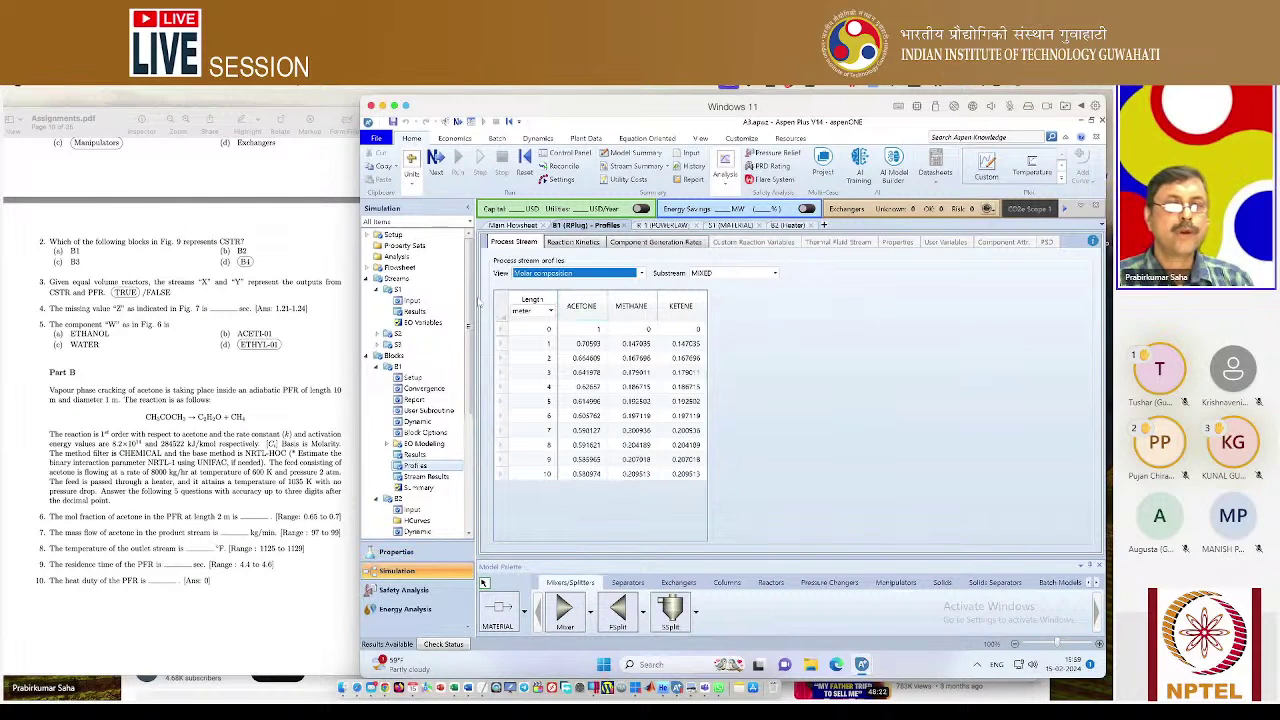
Open the stream results summary for the whole flowsheet.
{"action": "left_click", "coordinate": [515, 226]}
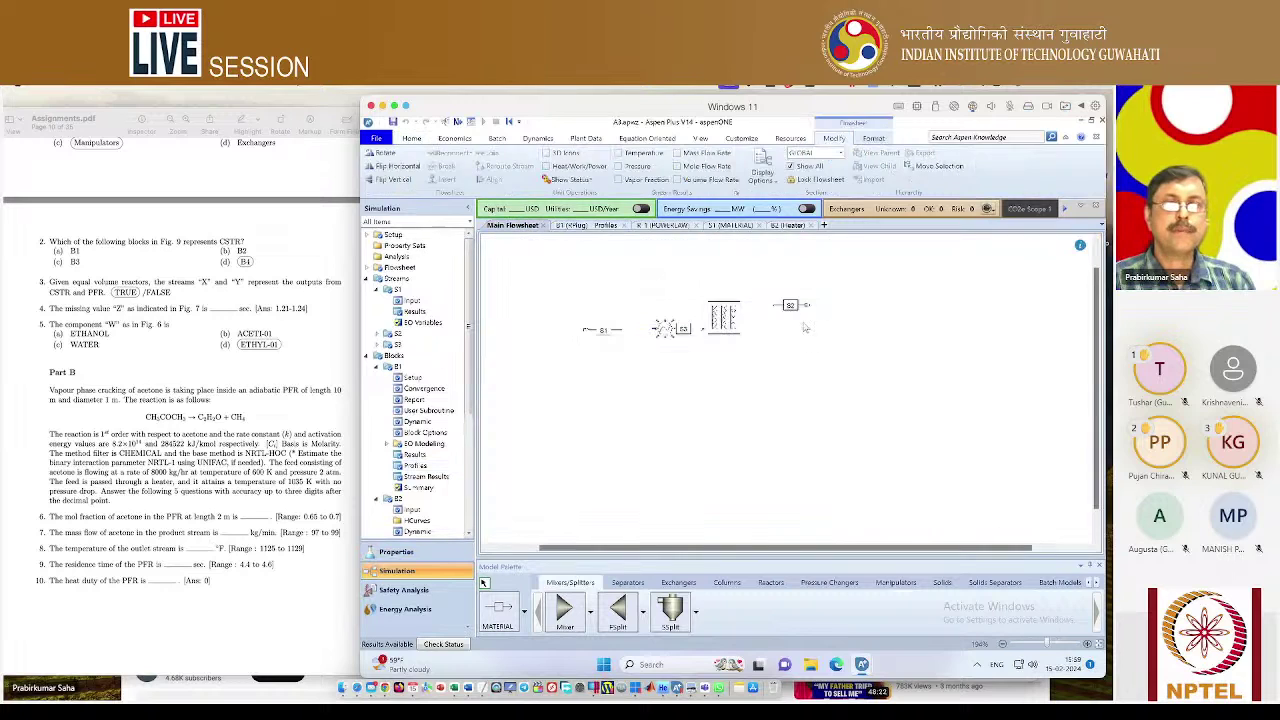
{"action": "left_click_drag", "start_coordinate": [468, 360], "coordinate": [473, 463]}
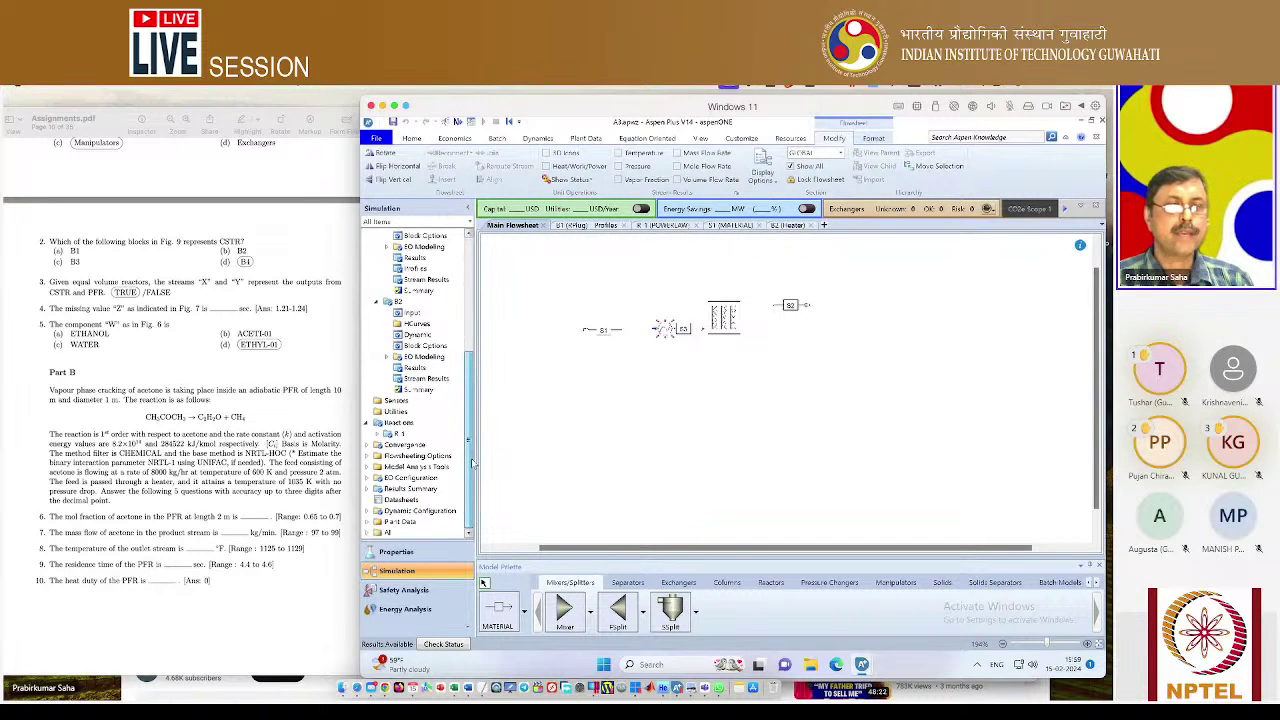
{"action": "left_click", "coordinate": [377, 488]}
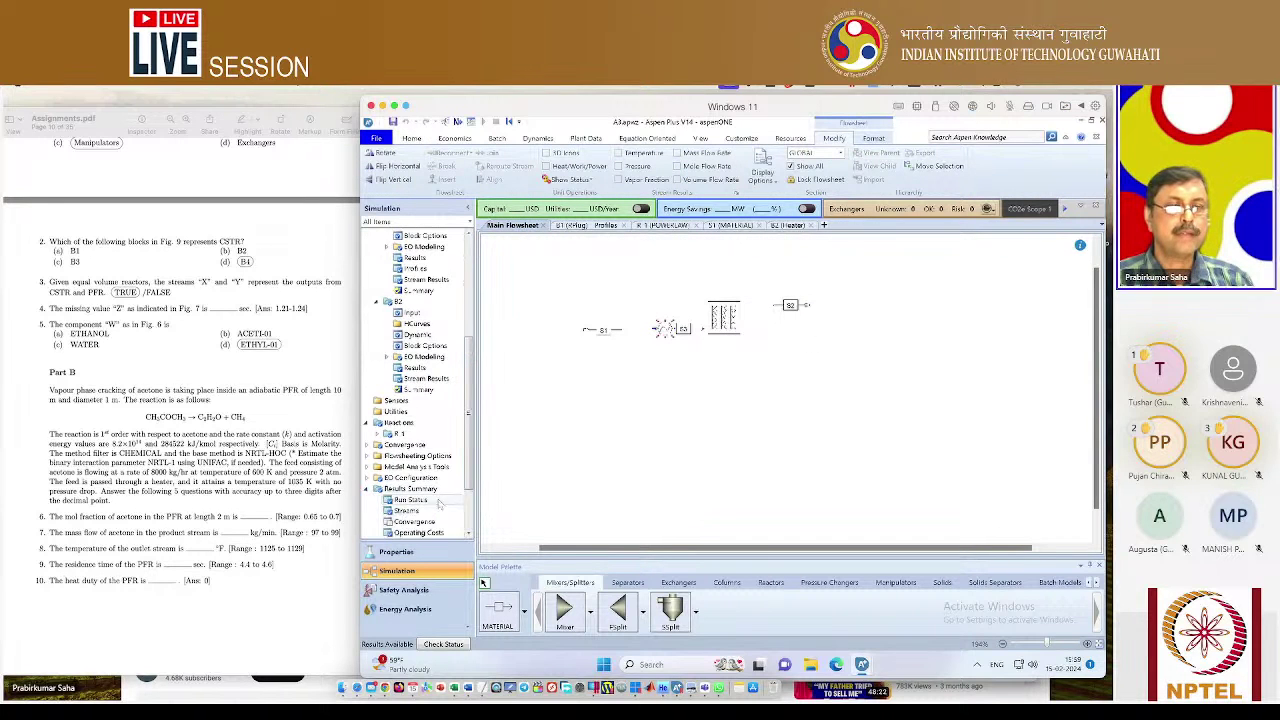
{"action": "left_click", "coordinate": [406, 511]}
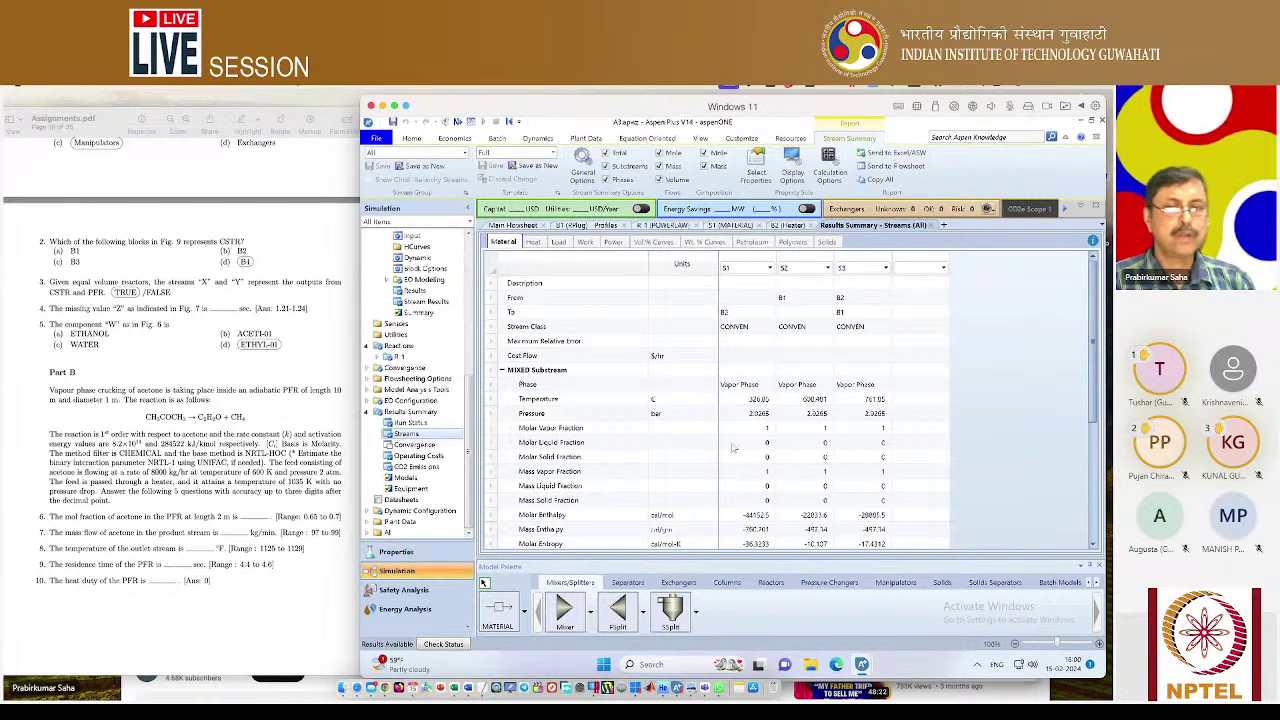
Expand the component mass flows in the stream results and set their units to kg/min.
{"action": "scroll", "coordinate": [786, 443], "scroll_direction": "down", "scroll_amount": 2}
{"action": "scroll", "coordinate": [788, 441], "scroll_direction": "down", "scroll_amount": 2}
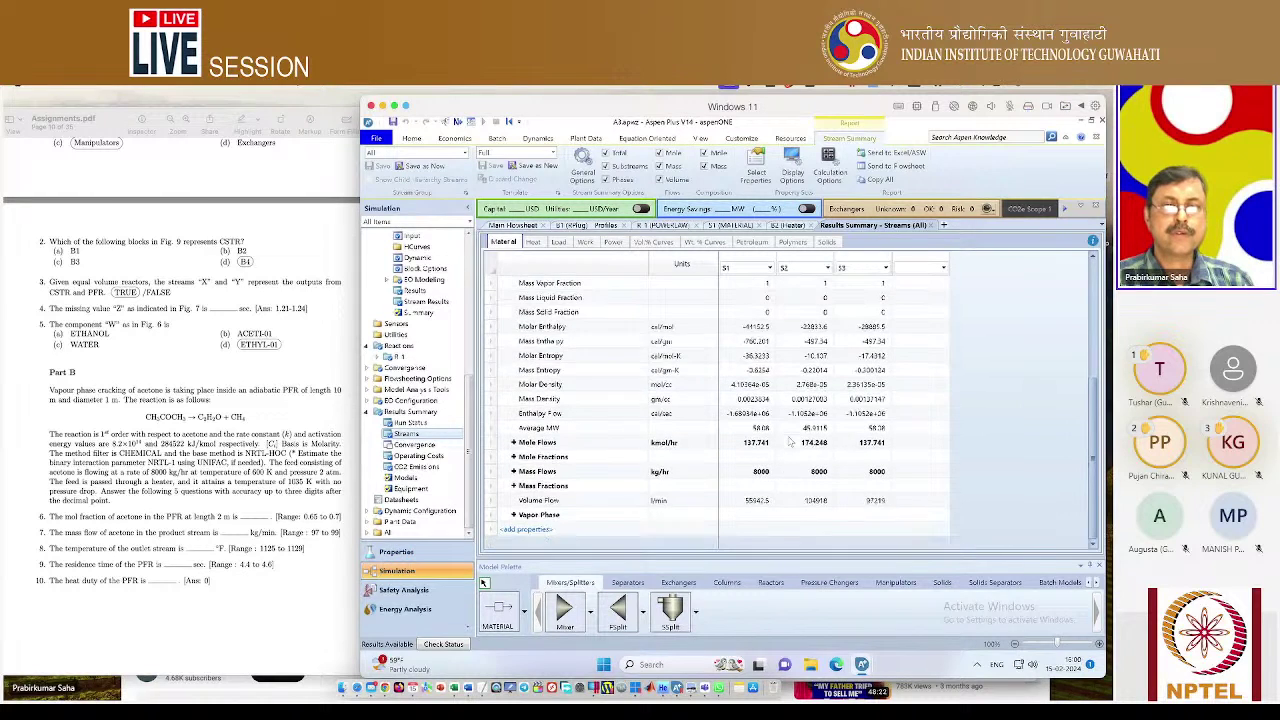
{"action": "left_click", "coordinate": [513, 471]}
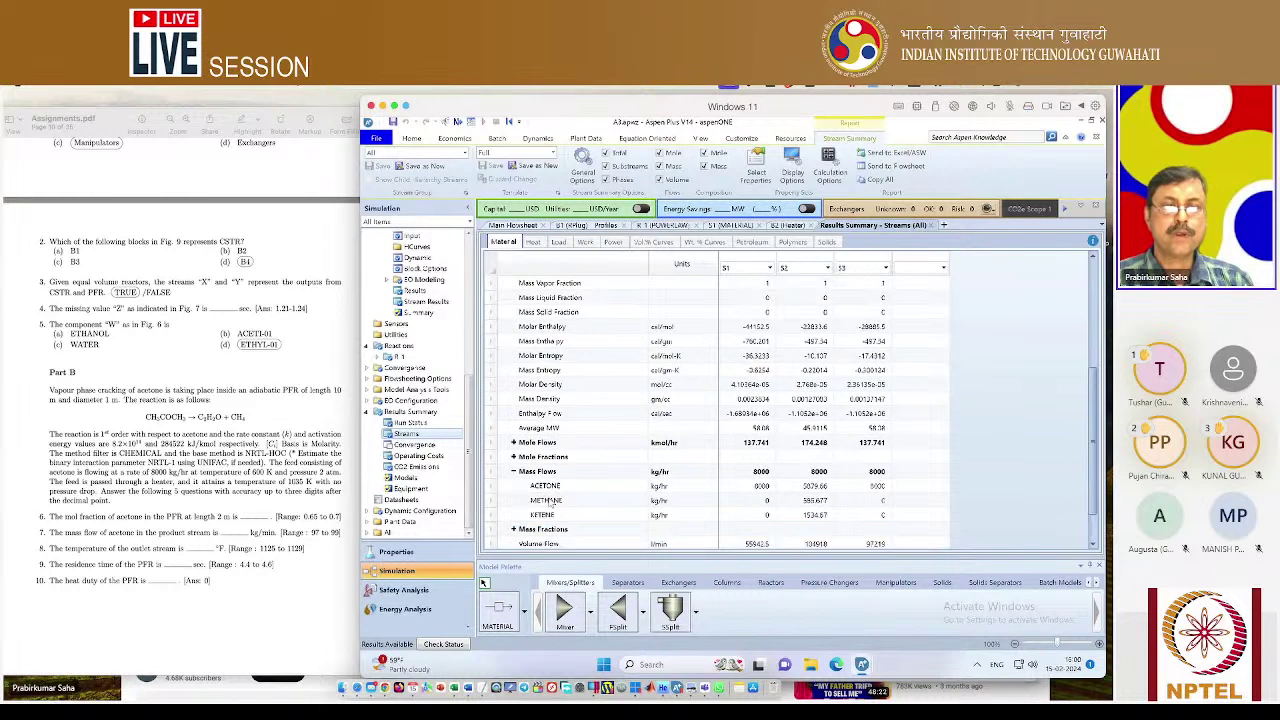
{"action": "left_click", "coordinate": [700, 473]}
{"action": "left_click", "coordinate": [712, 471]}
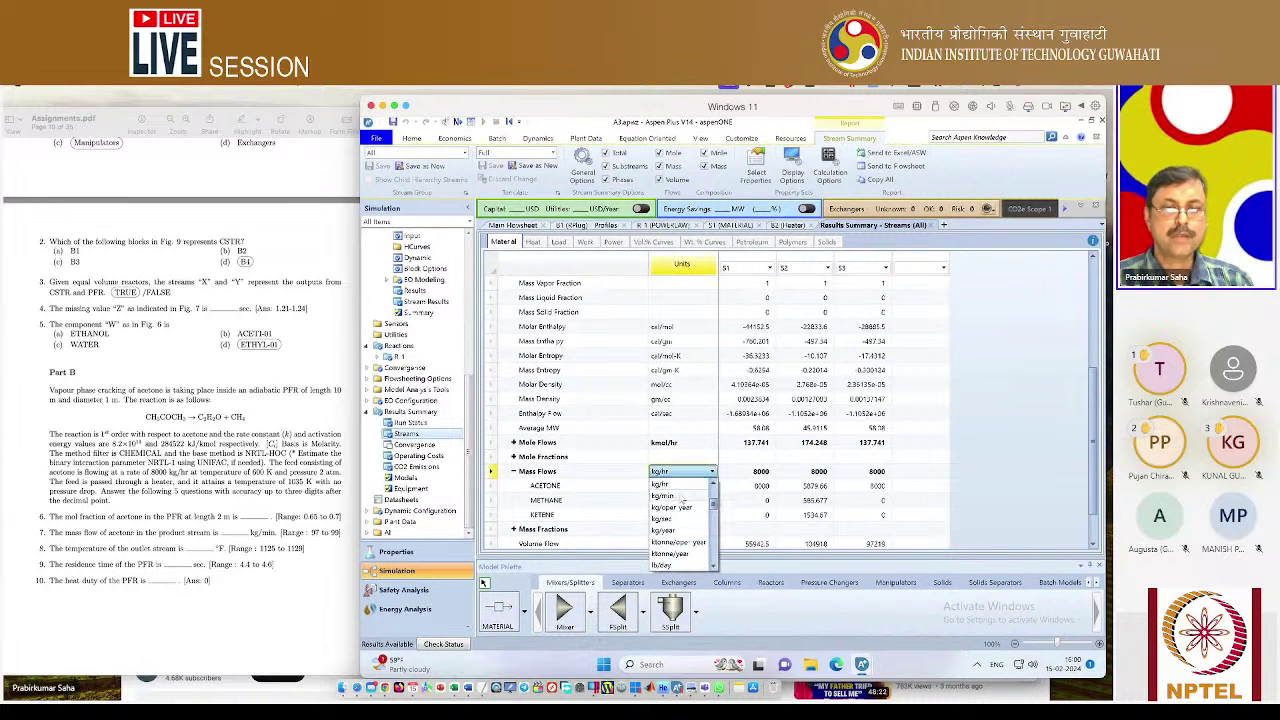
{"action": "left_click", "coordinate": [683, 497]}
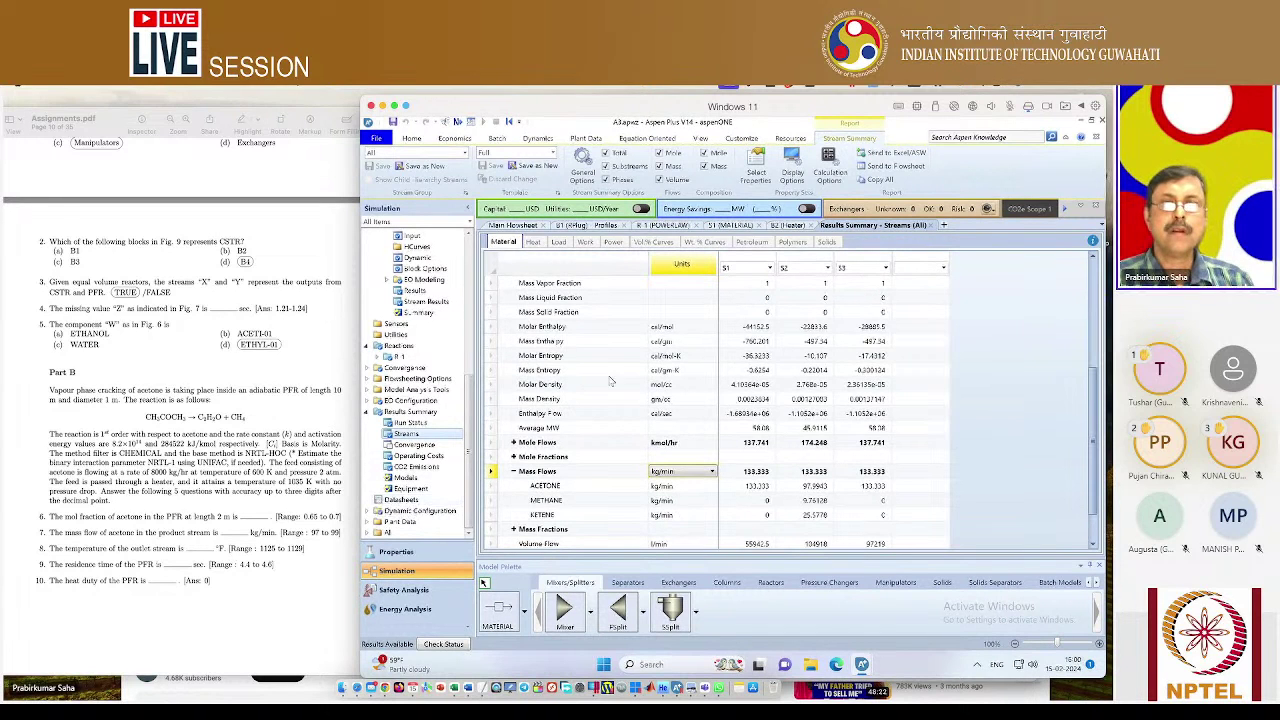
Set the temperature units of the MIXED substream in the stream results to F.
{"action": "scroll", "coordinate": [669, 372], "scroll_direction": "up", "scroll_amount": 3}
{"action": "scroll", "coordinate": [669, 372], "scroll_direction": "up", "scroll_amount": 1}
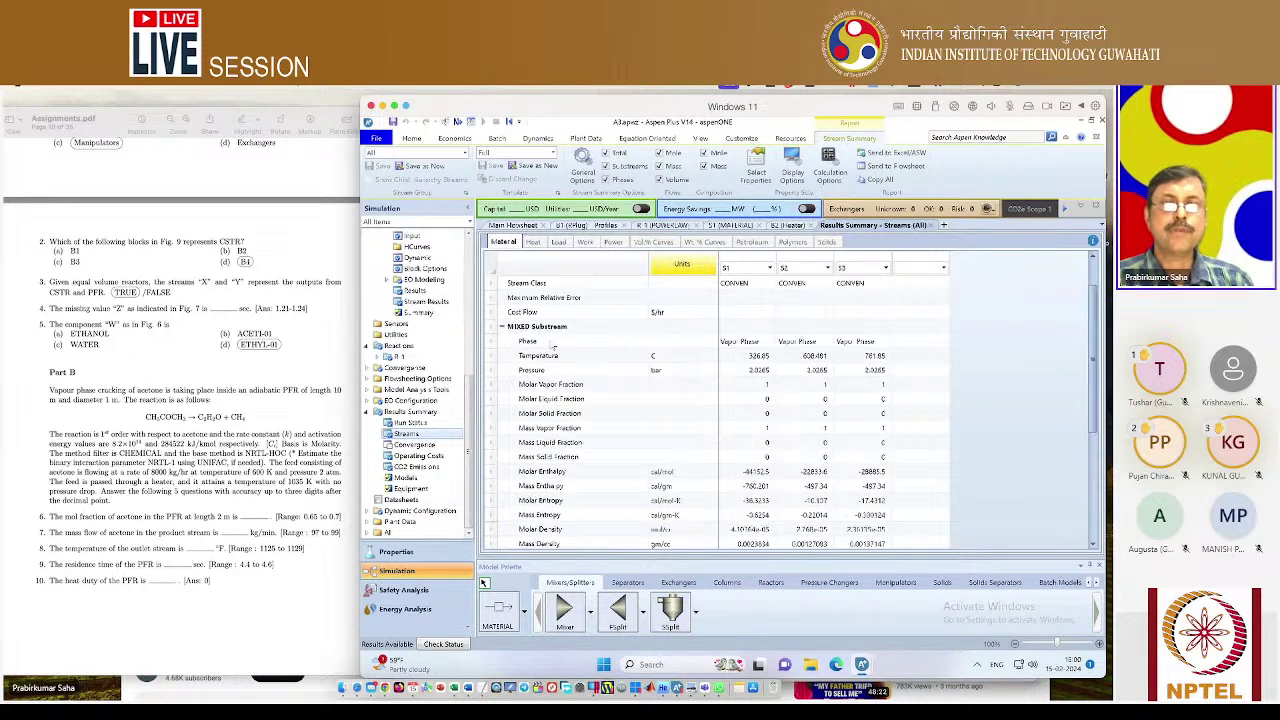
{"action": "left_click", "coordinate": [710, 358]}
{"action": "left_click", "coordinate": [710, 358]}
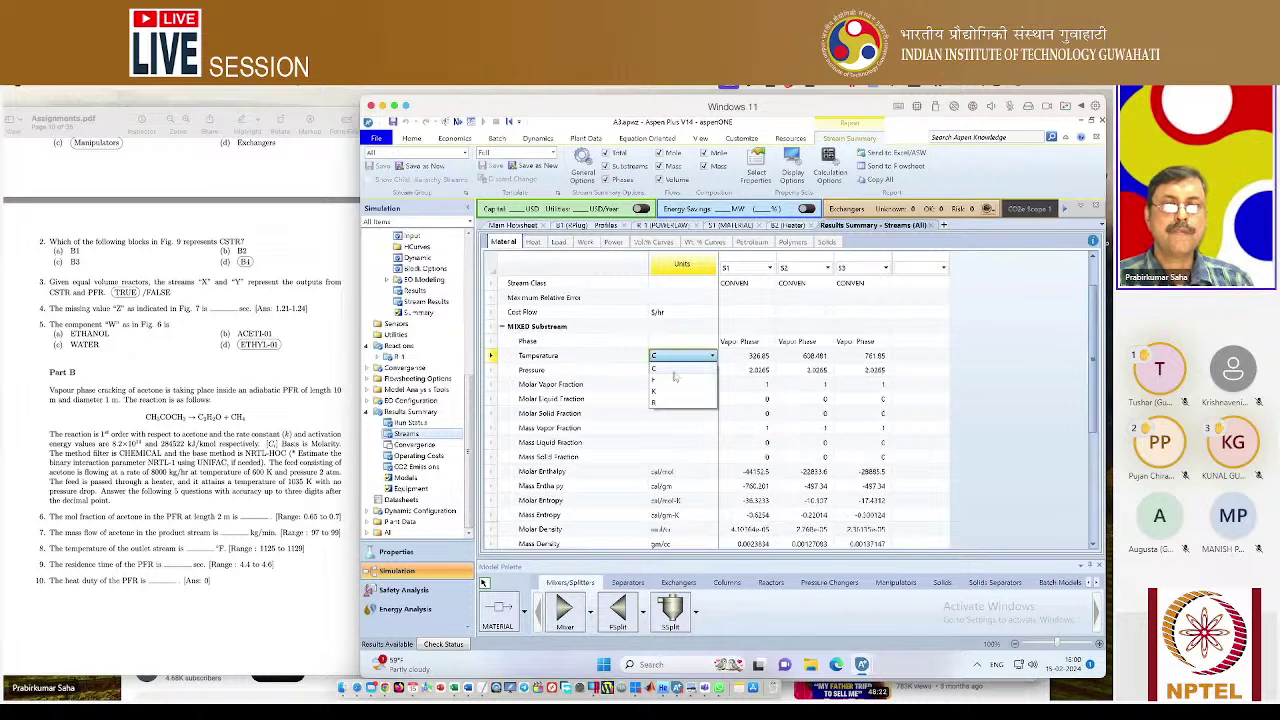
{"action": "left_click", "coordinate": [677, 381]}
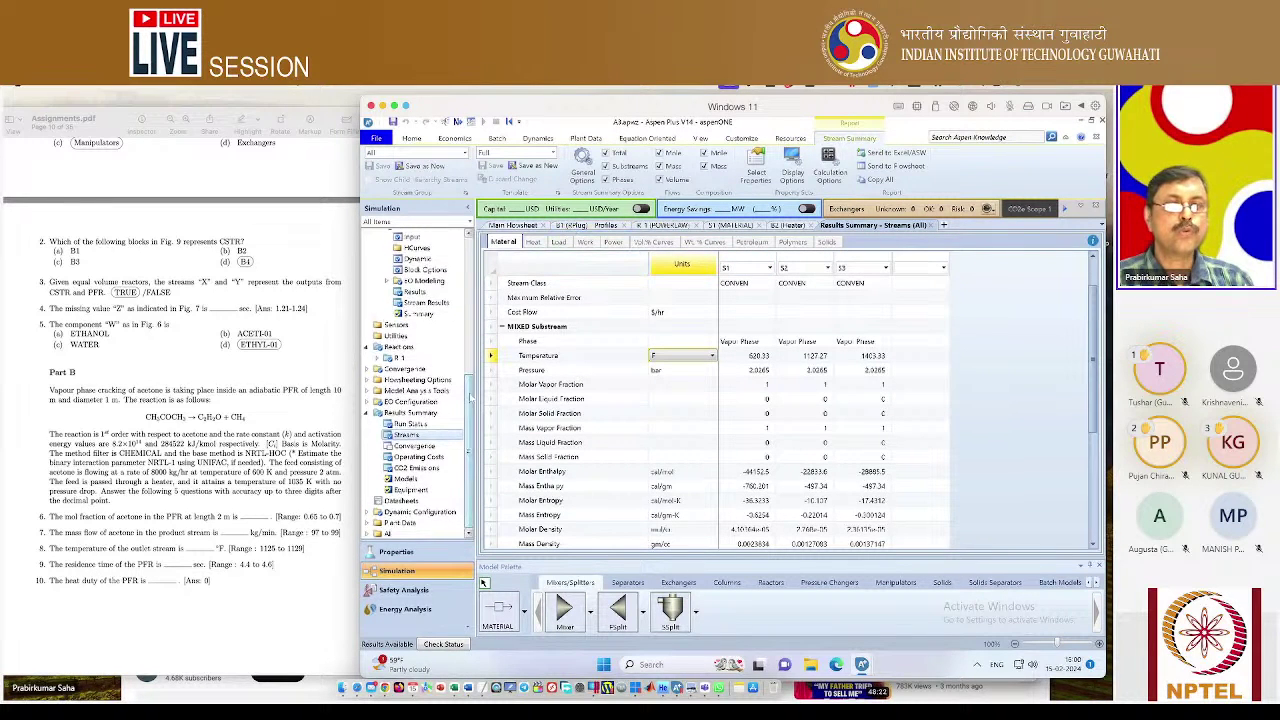
Open the results summary of reactor B1 and set the residence time units to sec.
{"action": "scroll", "coordinate": [470, 396], "scroll_direction": "up", "scroll_amount": 5}
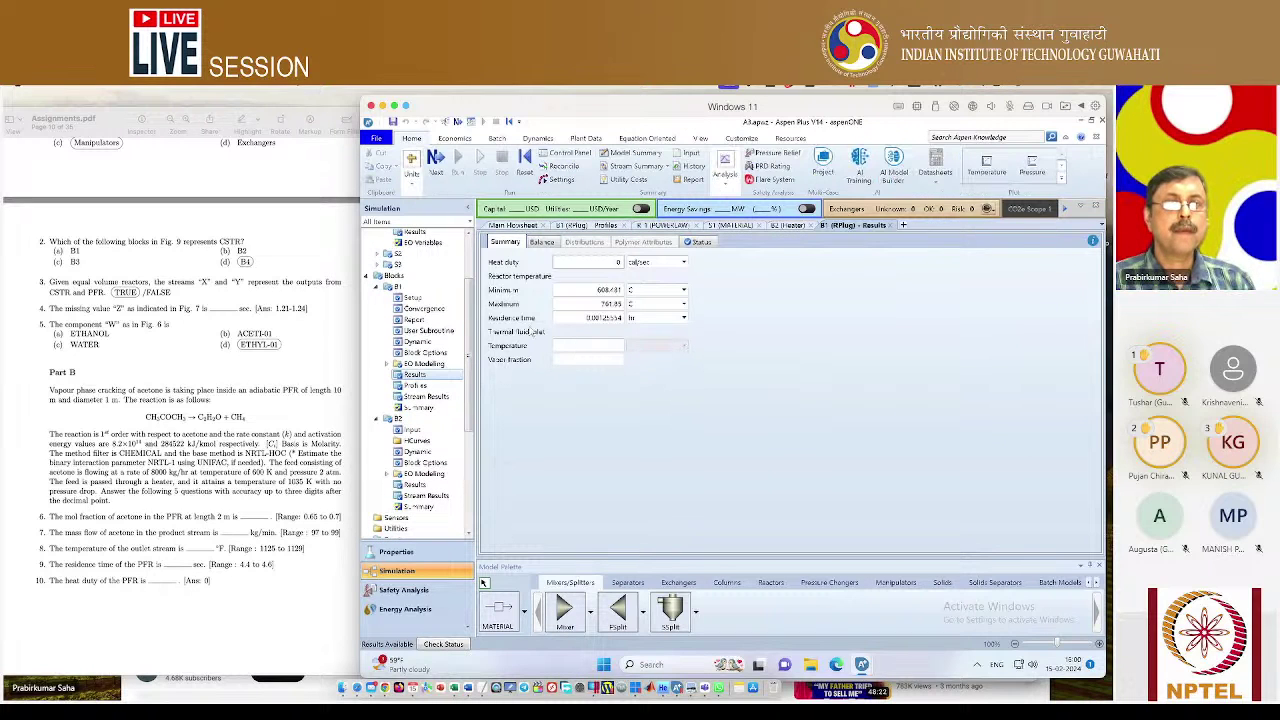
{"action": "left_click", "coordinate": [681, 317]}
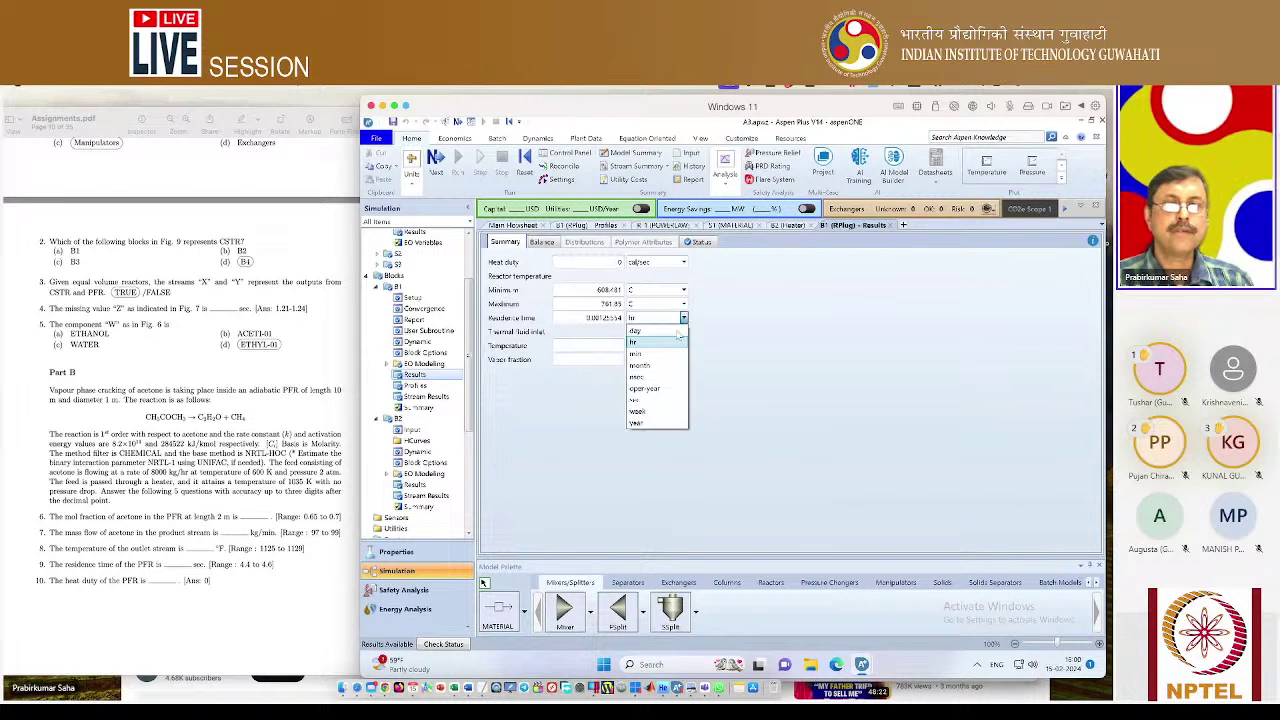
{"action": "left_click", "coordinate": [645, 399]}
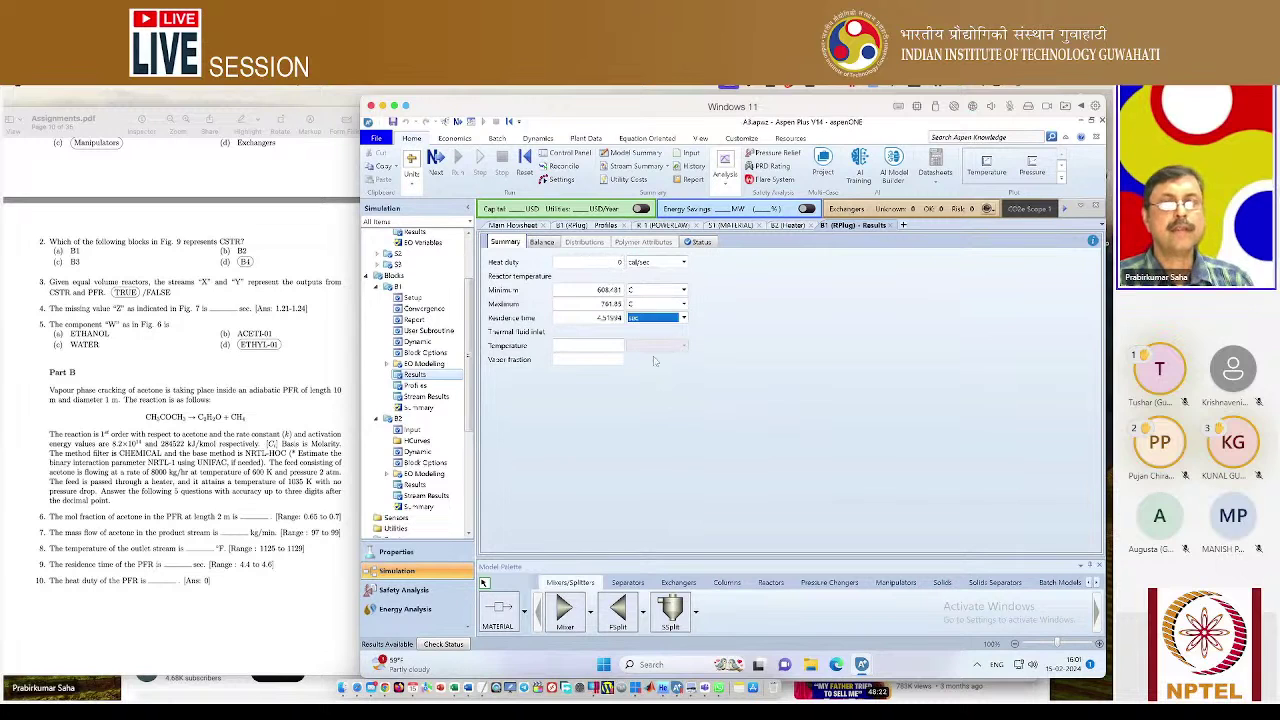
{"action": "left_click", "coordinate": [782, 451]}
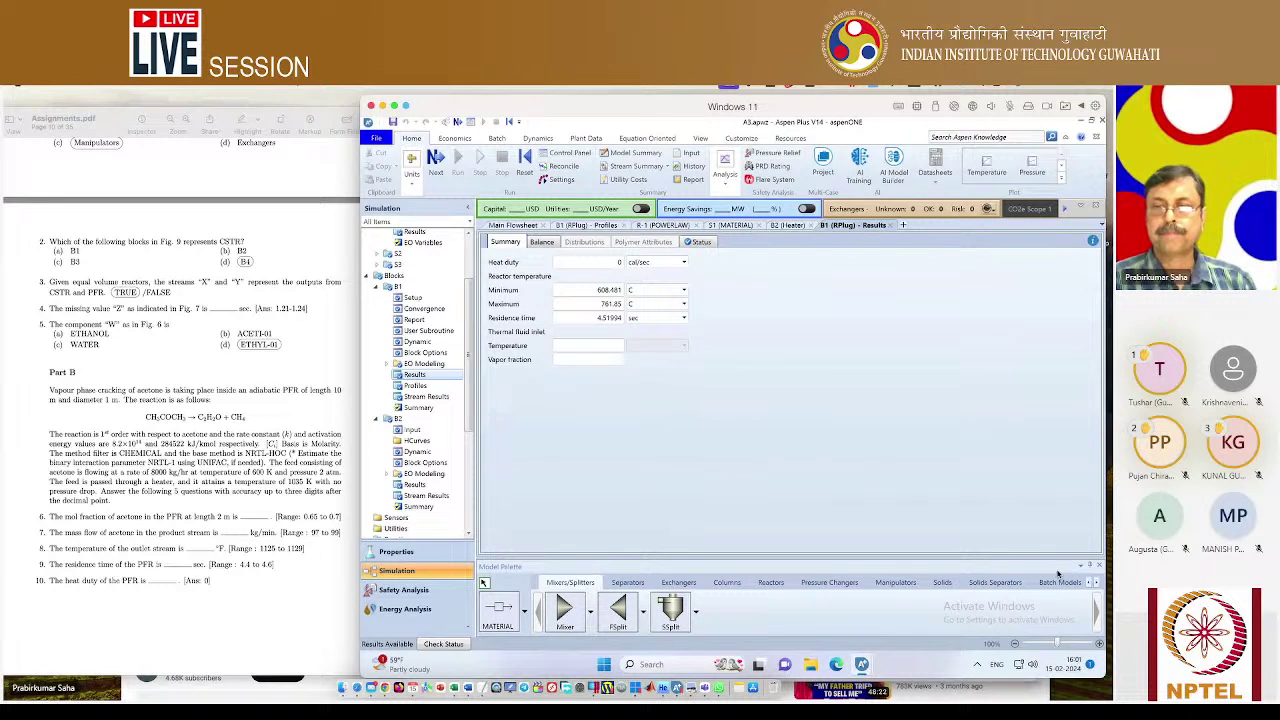
{"action": "left_click", "coordinate": [704, 688]}
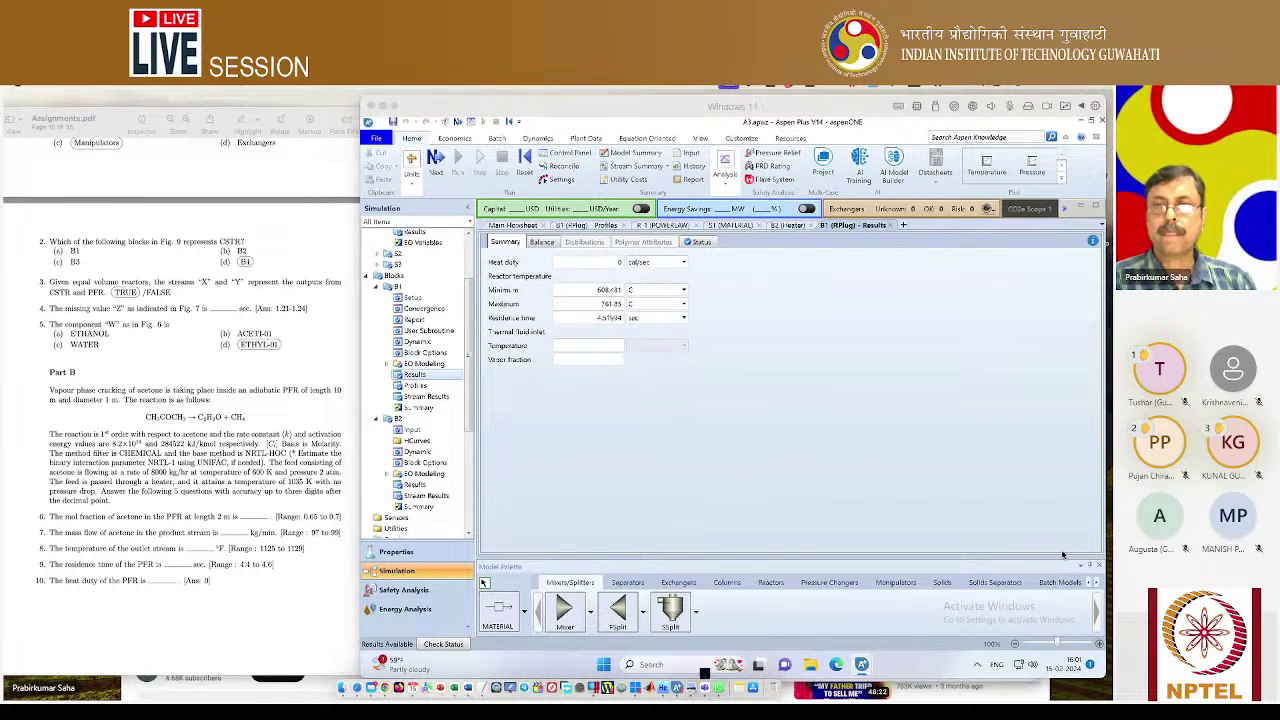